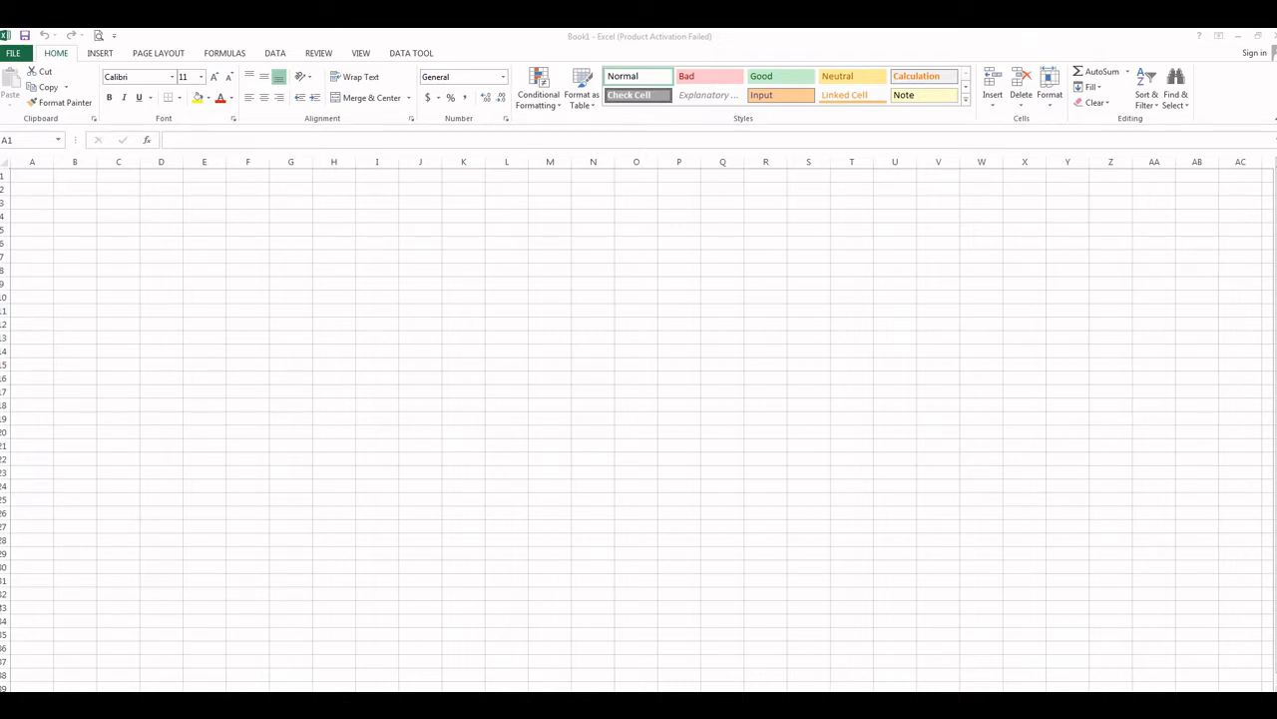
Enter the formula =RAND() in cell A1 to generate a random number between 0 and 1.
left_click(42, 181)
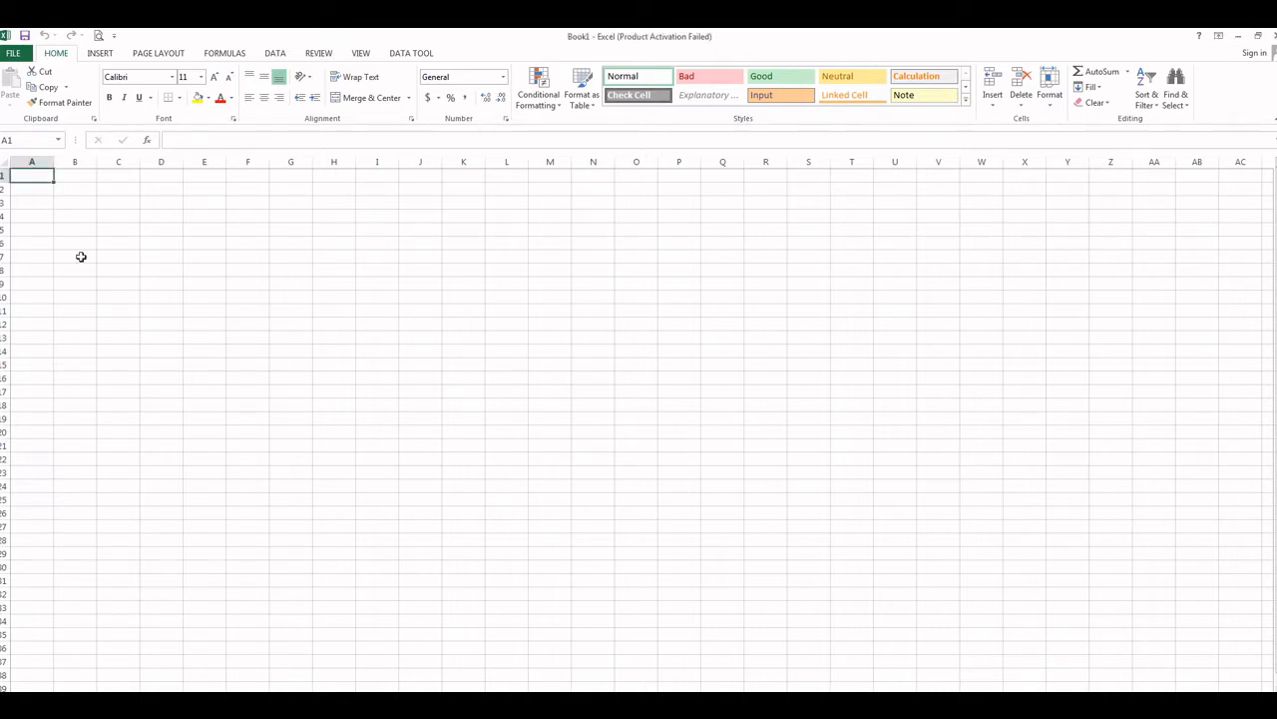
type("=")
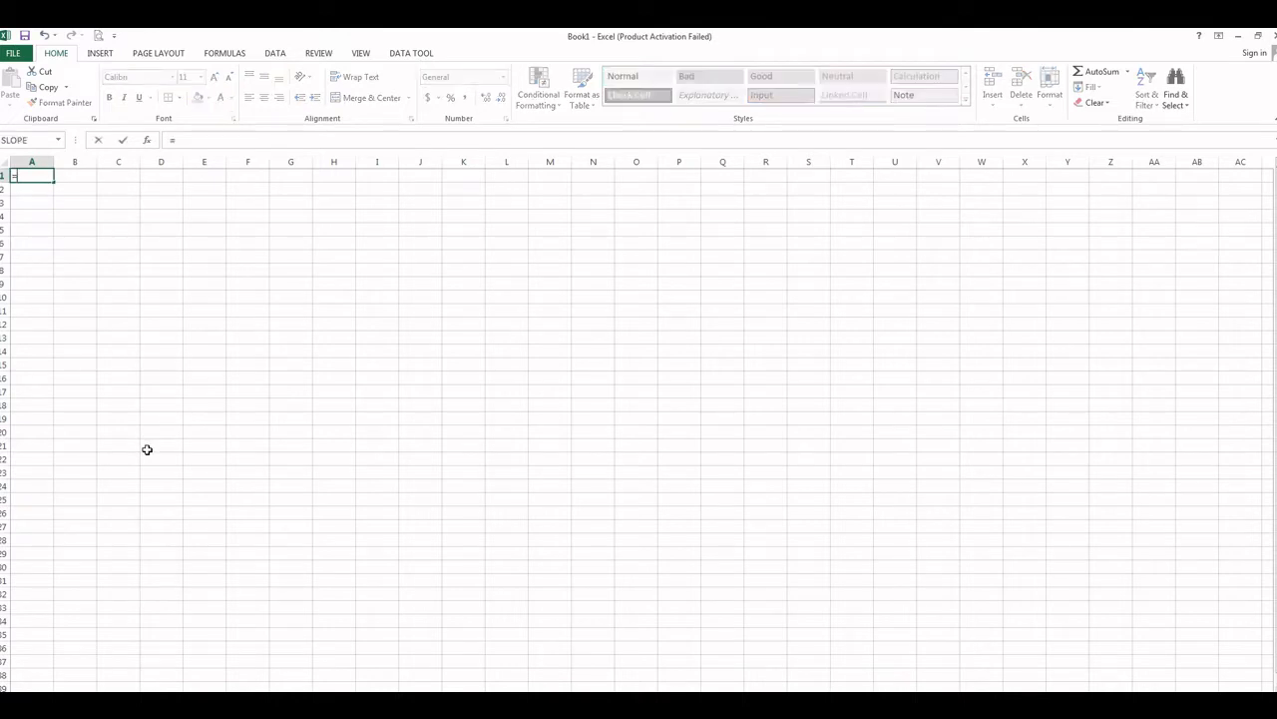
type("RA")
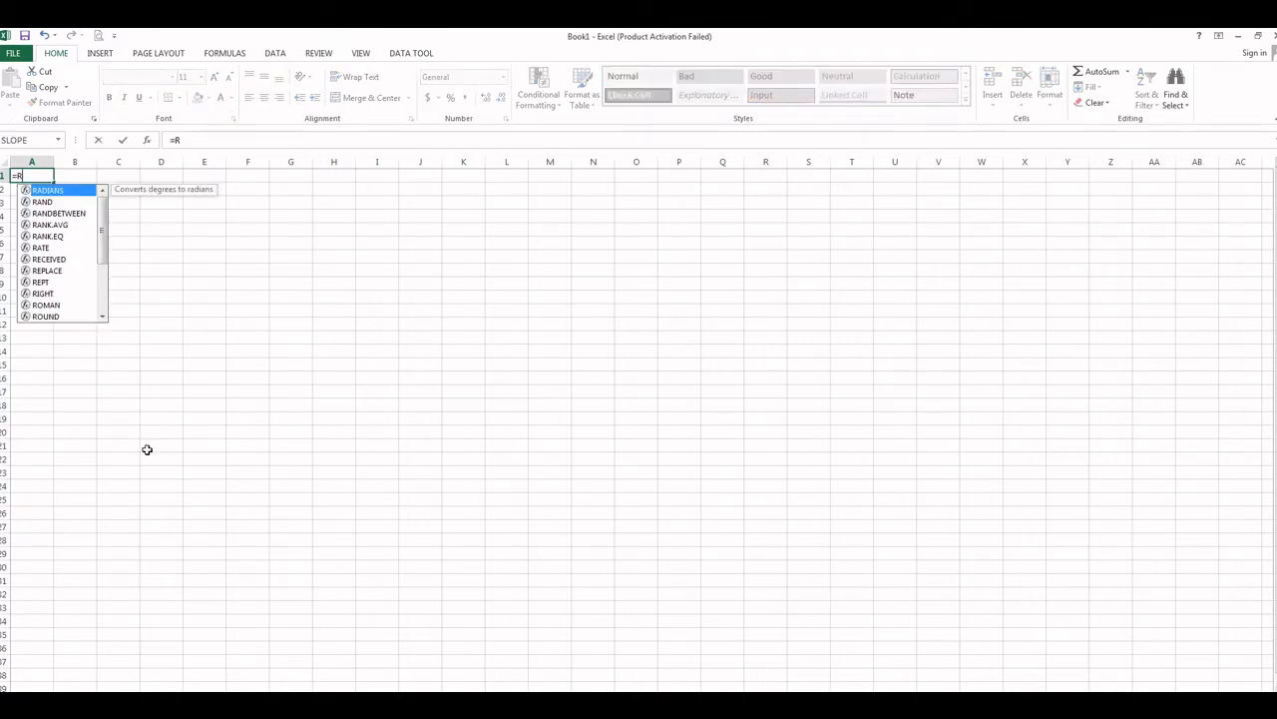
double_click(44, 202)
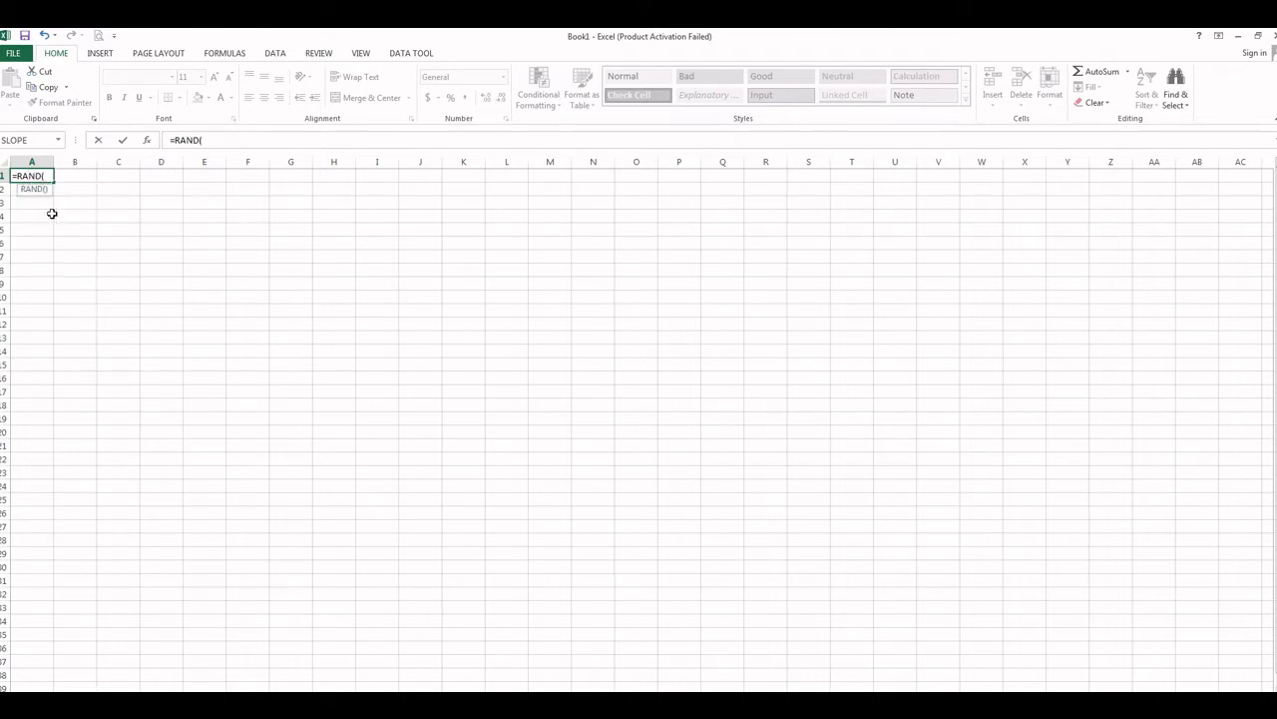
type(")")
key("Return")
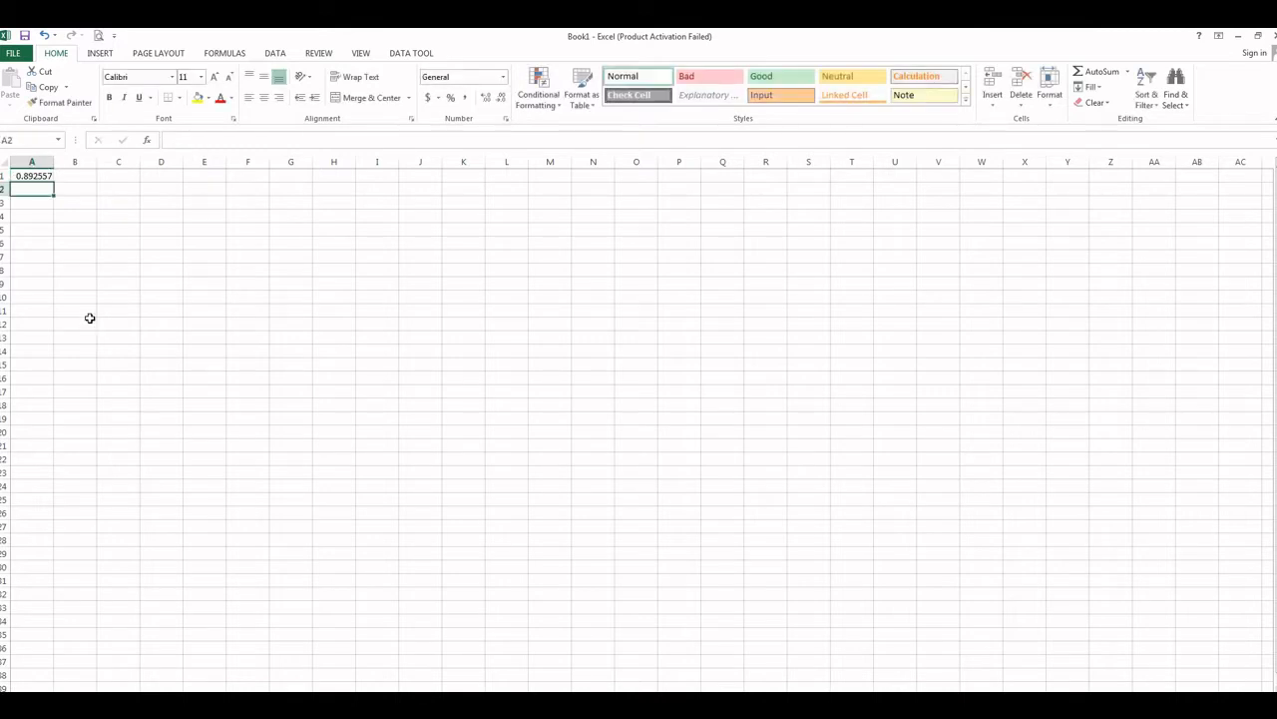
Fill the RAND formula from cell A1 down the column to cell A30.
left_click(21, 176)
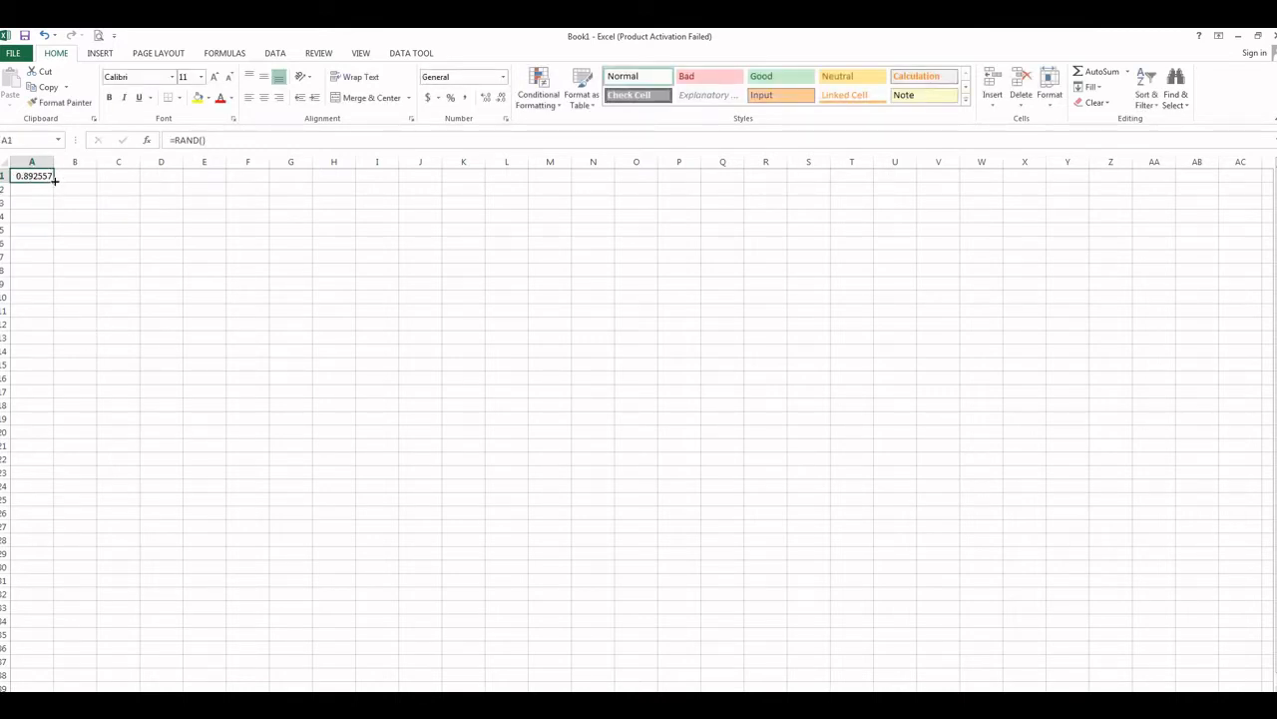
left_click_drag(55, 180, 57, 566)
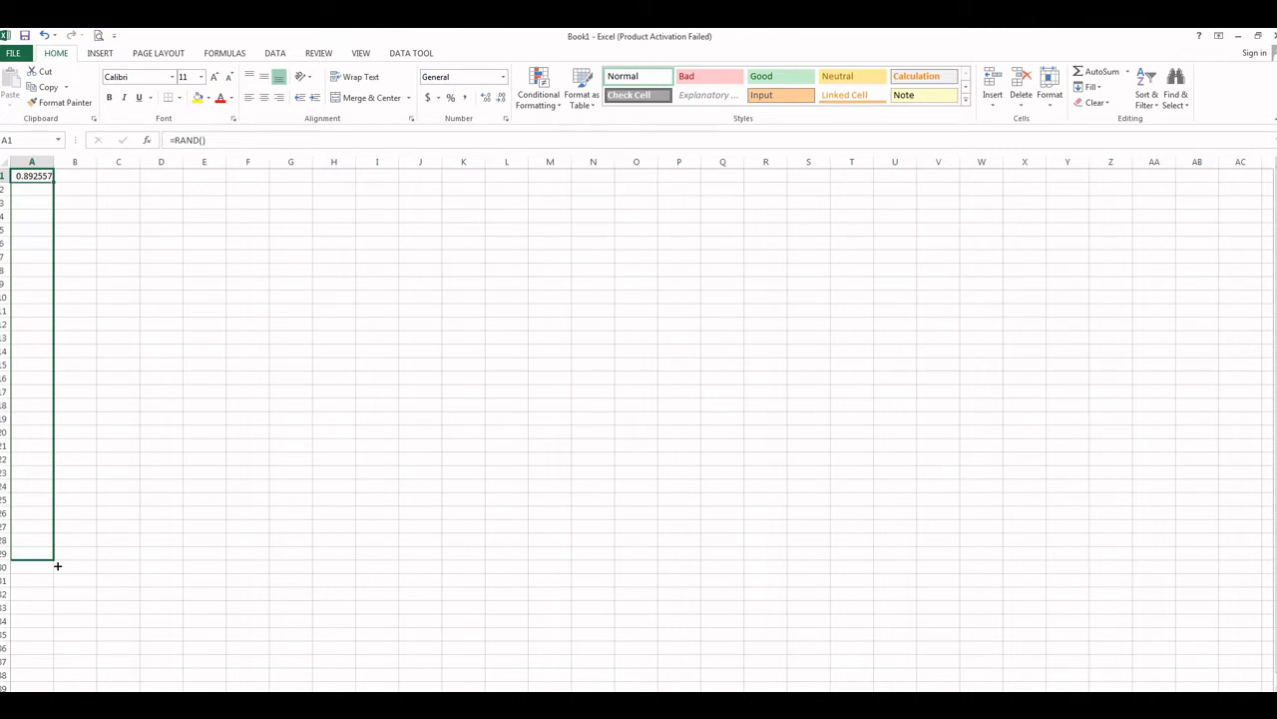
left_click_drag(57, 565, 57, 573)
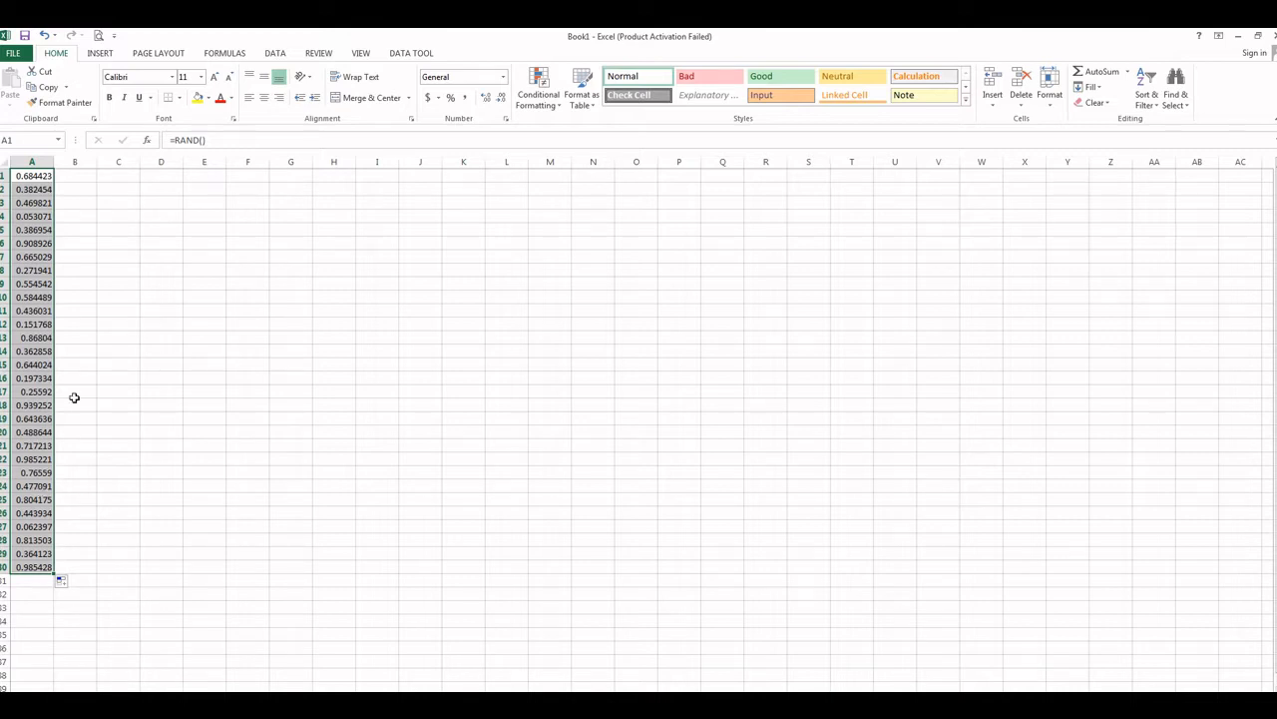
Enter the formula =RAND()*100 in cell C1 to generate a random number up to 100.
left_click(127, 178)
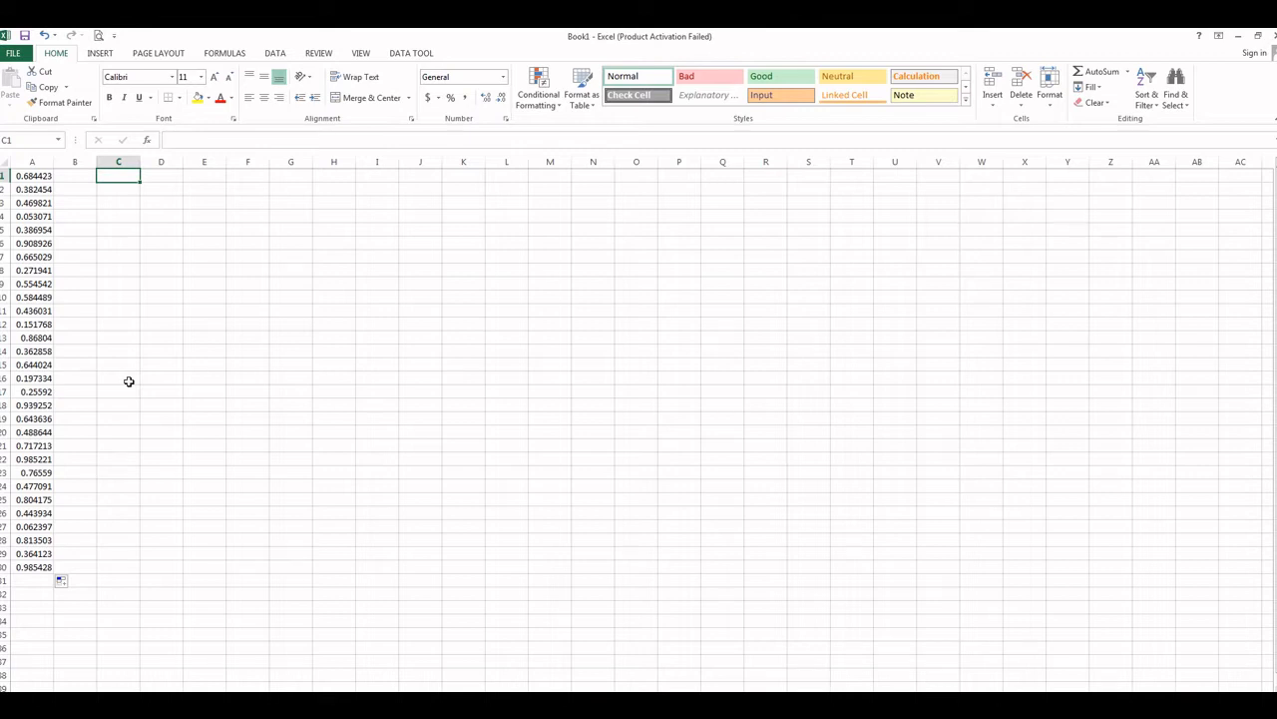
type("=")
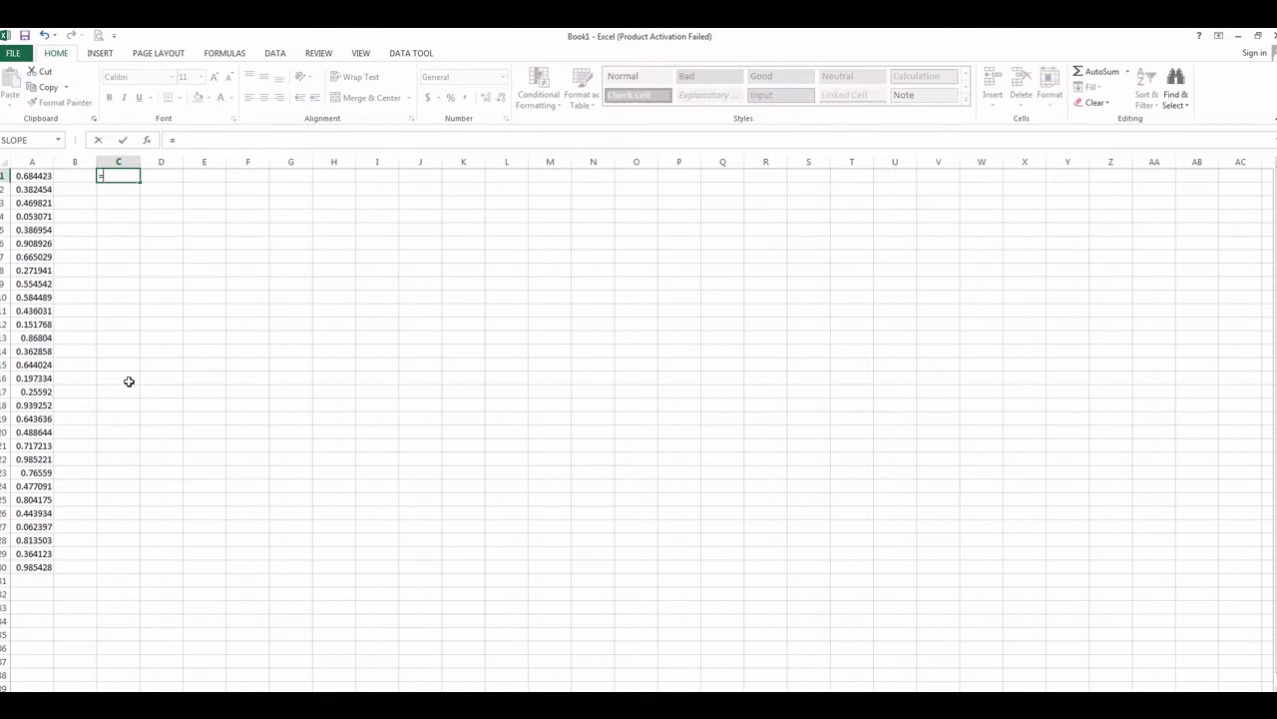
type("RAND")
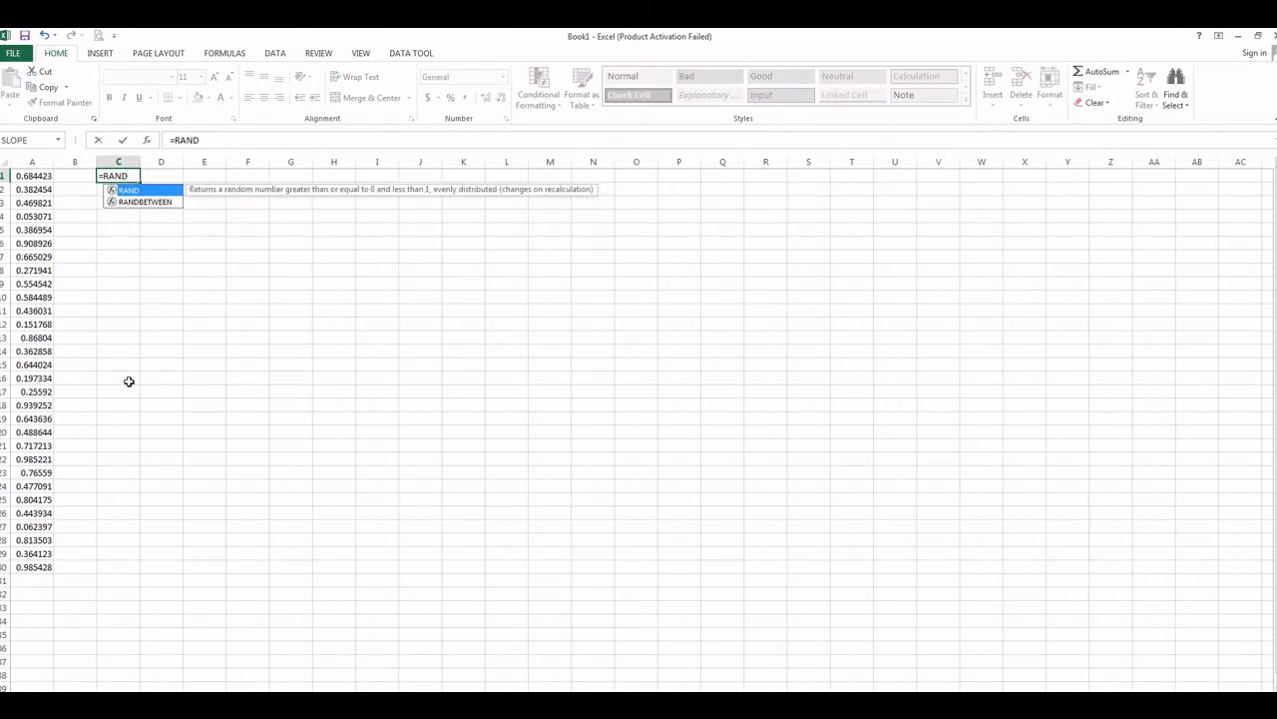
type("()")
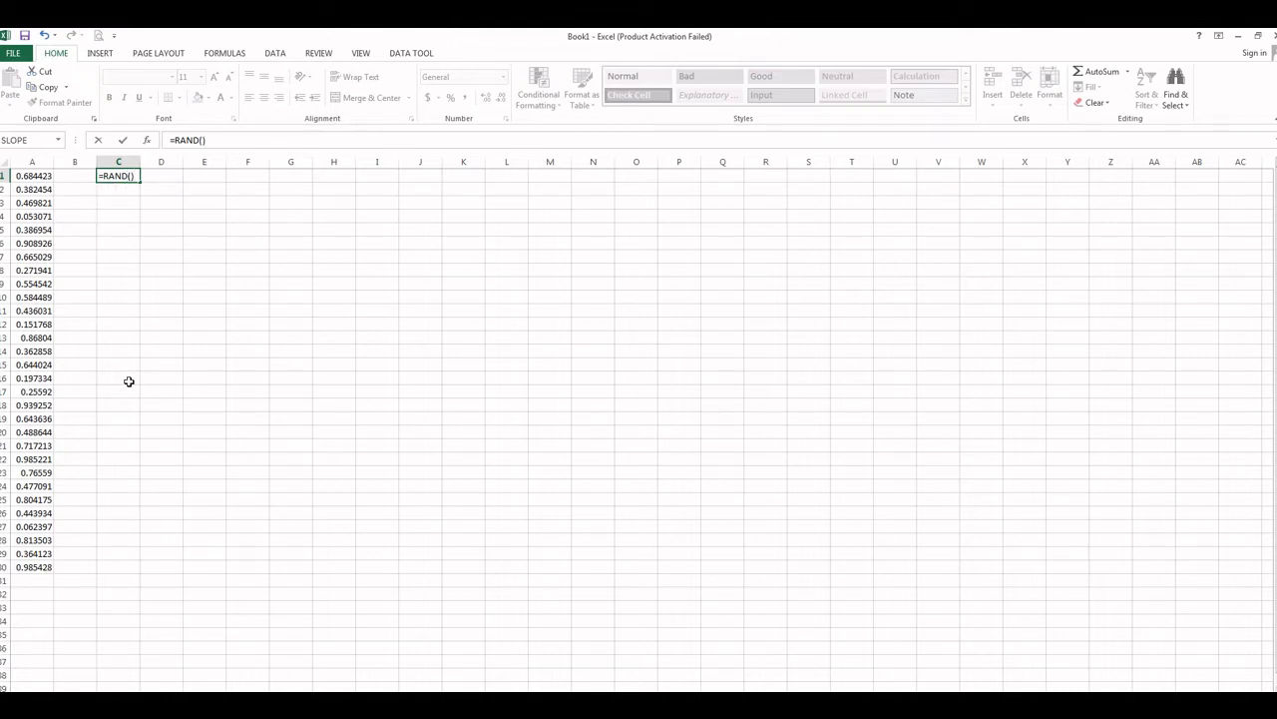
type("*100")
key("Return")
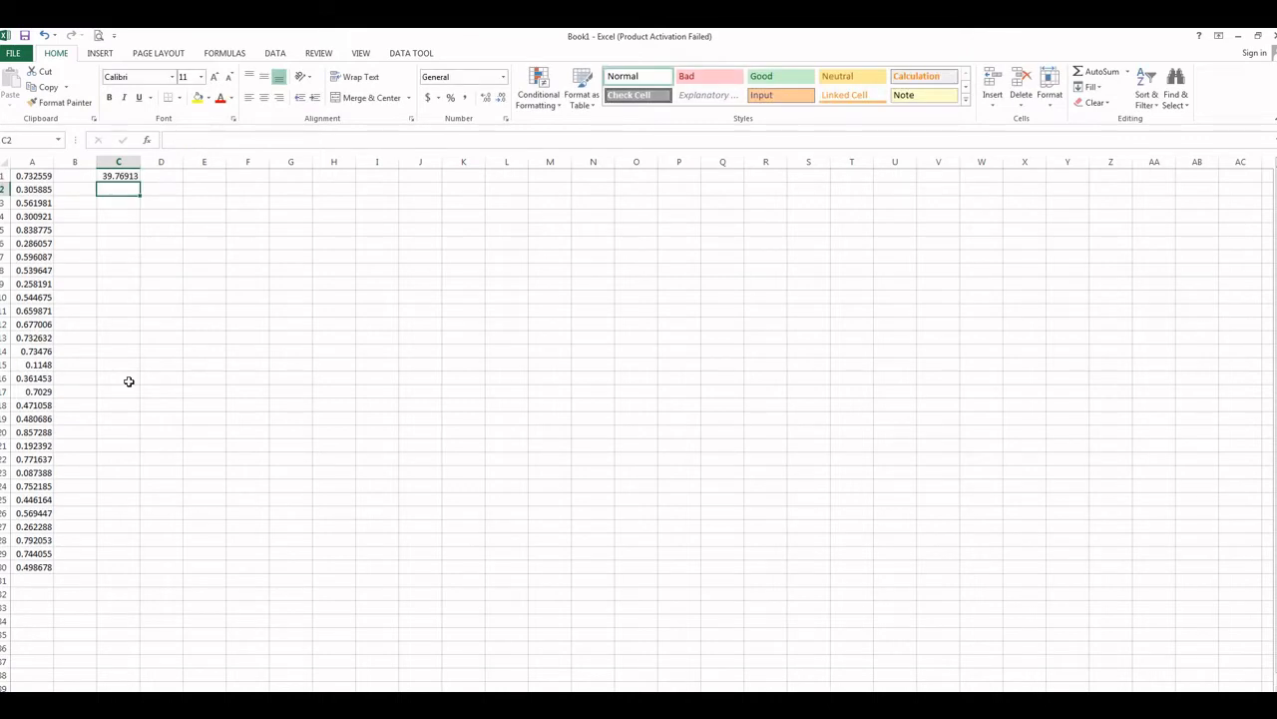
Fill the formula from cell C1 down the column to cell C35.
left_click(126, 179)
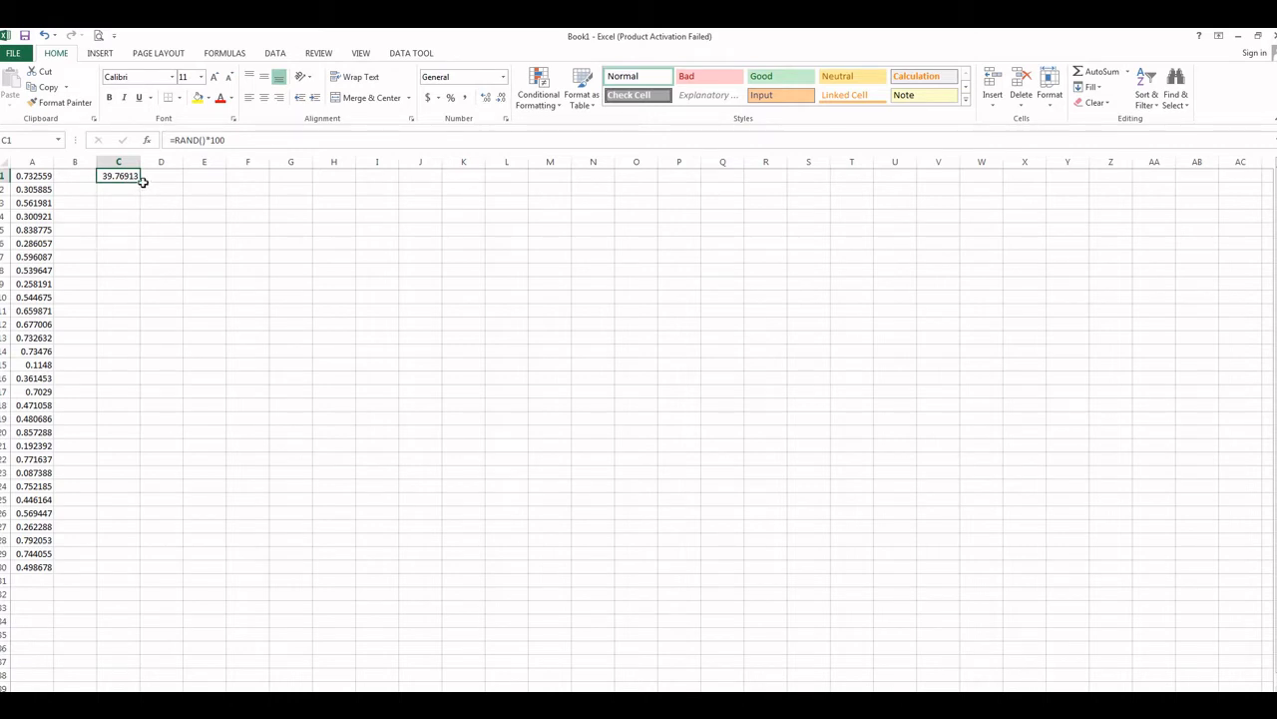
left_click_drag(140, 183, 136, 569)
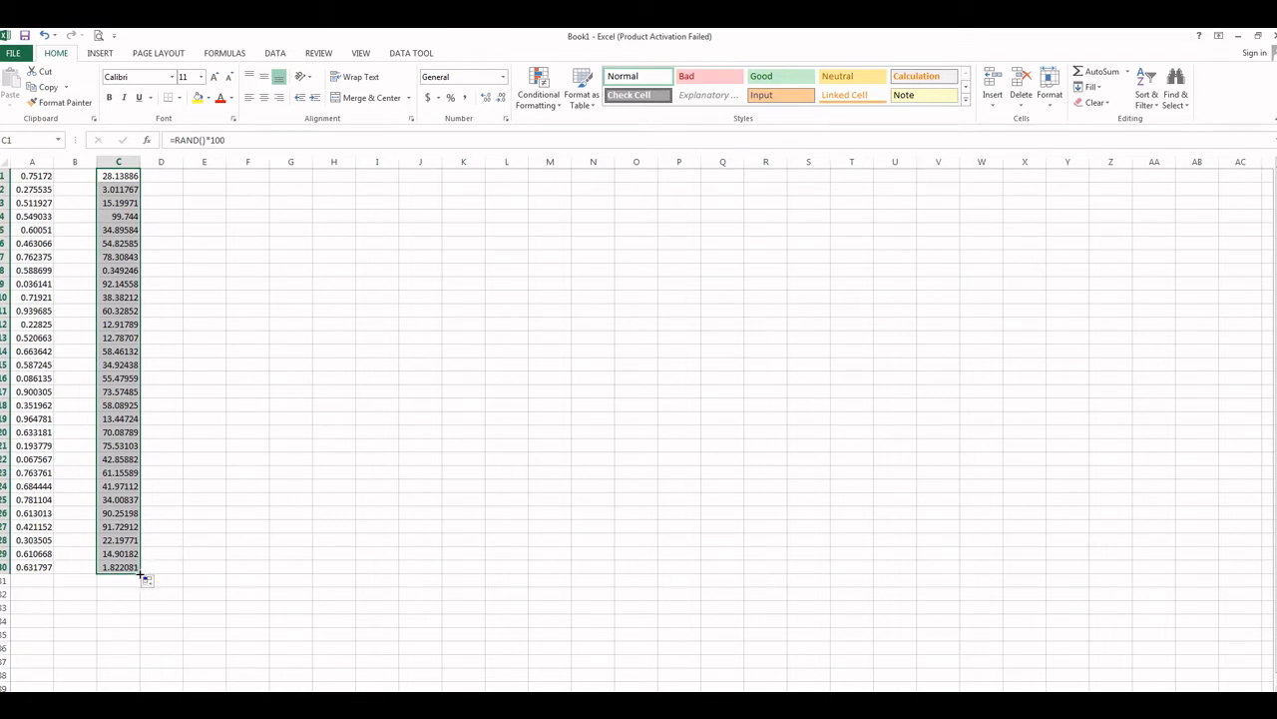
left_click_drag(141, 576, 140, 635)
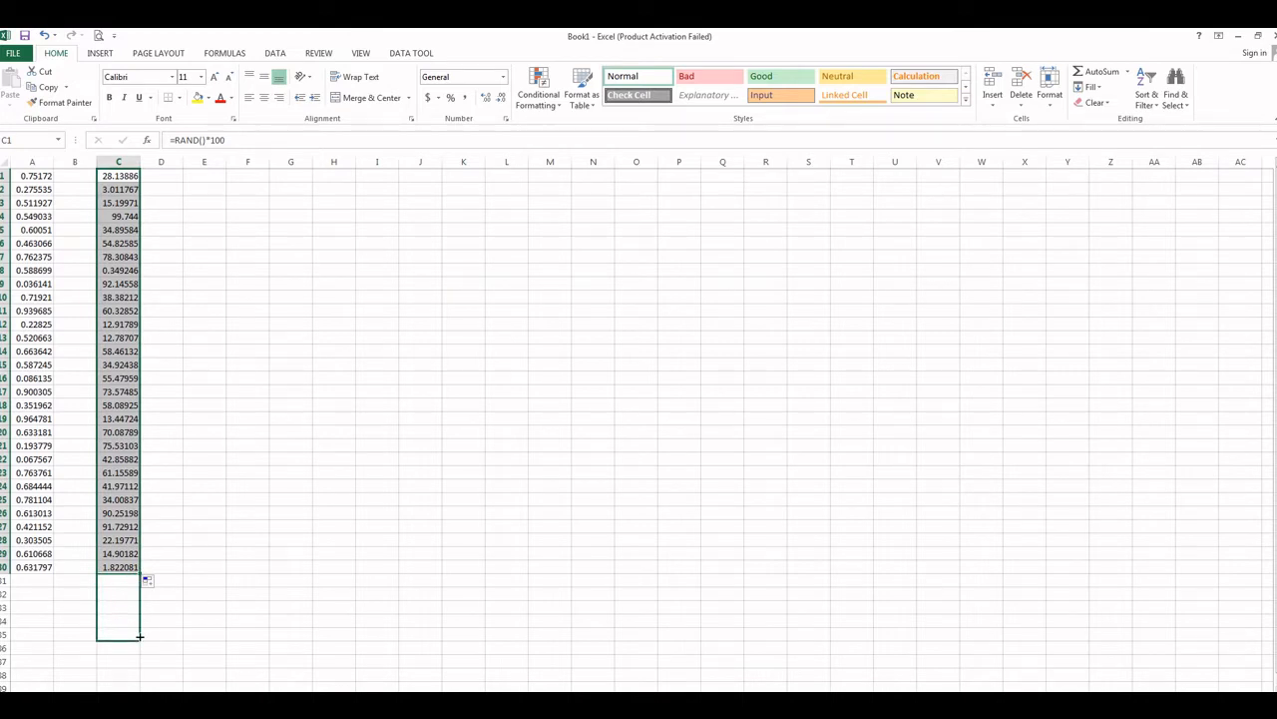
left_click_drag(140, 635, 141, 639)
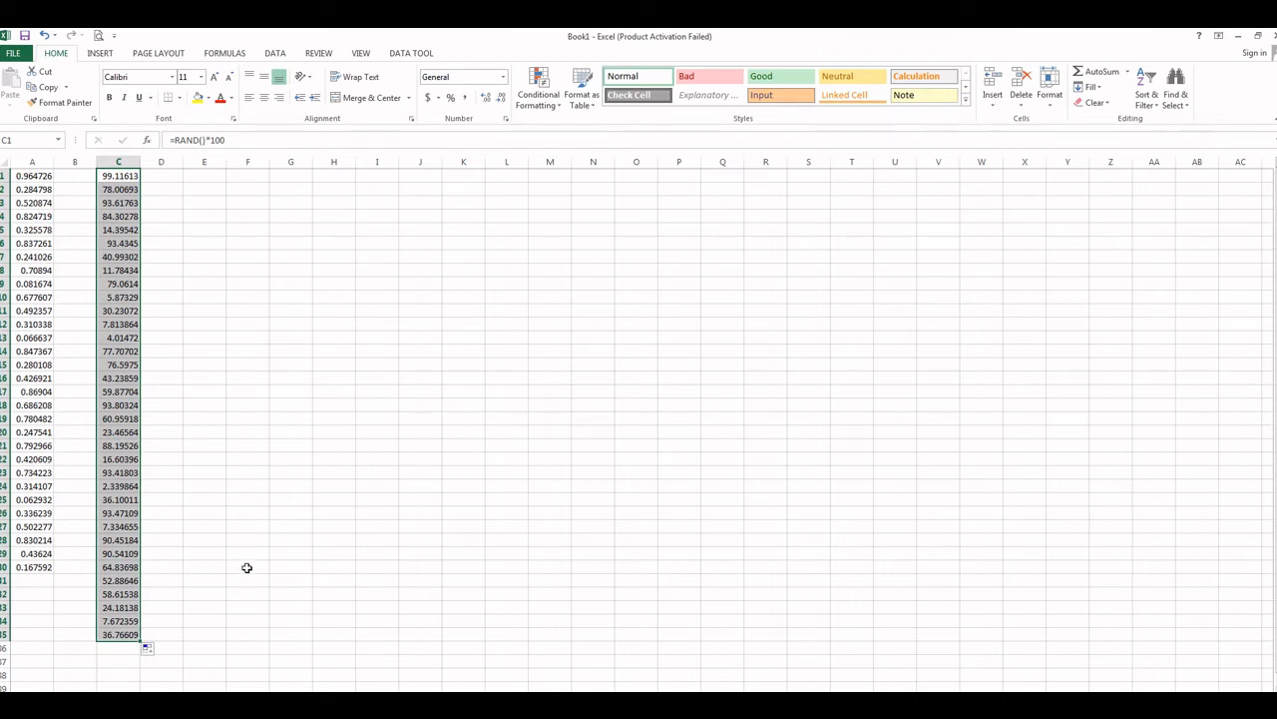
Enter the formula =RAND()*50 in cell E1 and fill it down the column to cell E34.
left_click(208, 177)
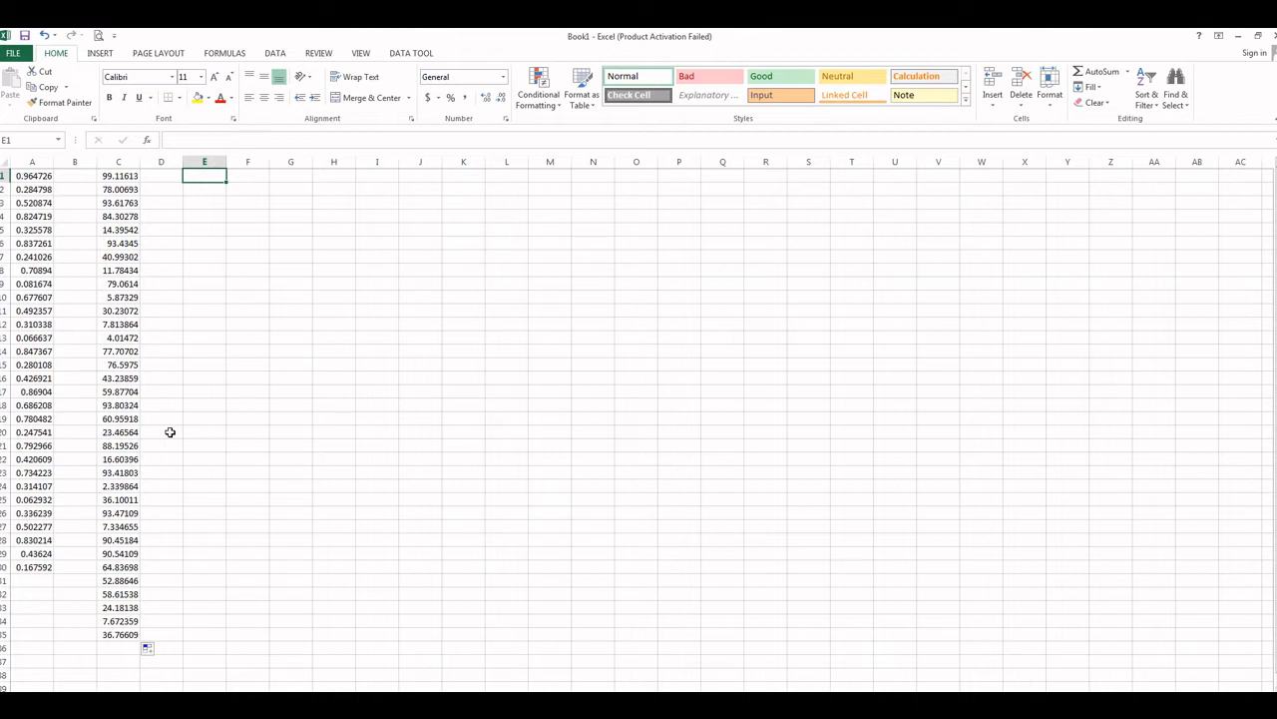
type("=")
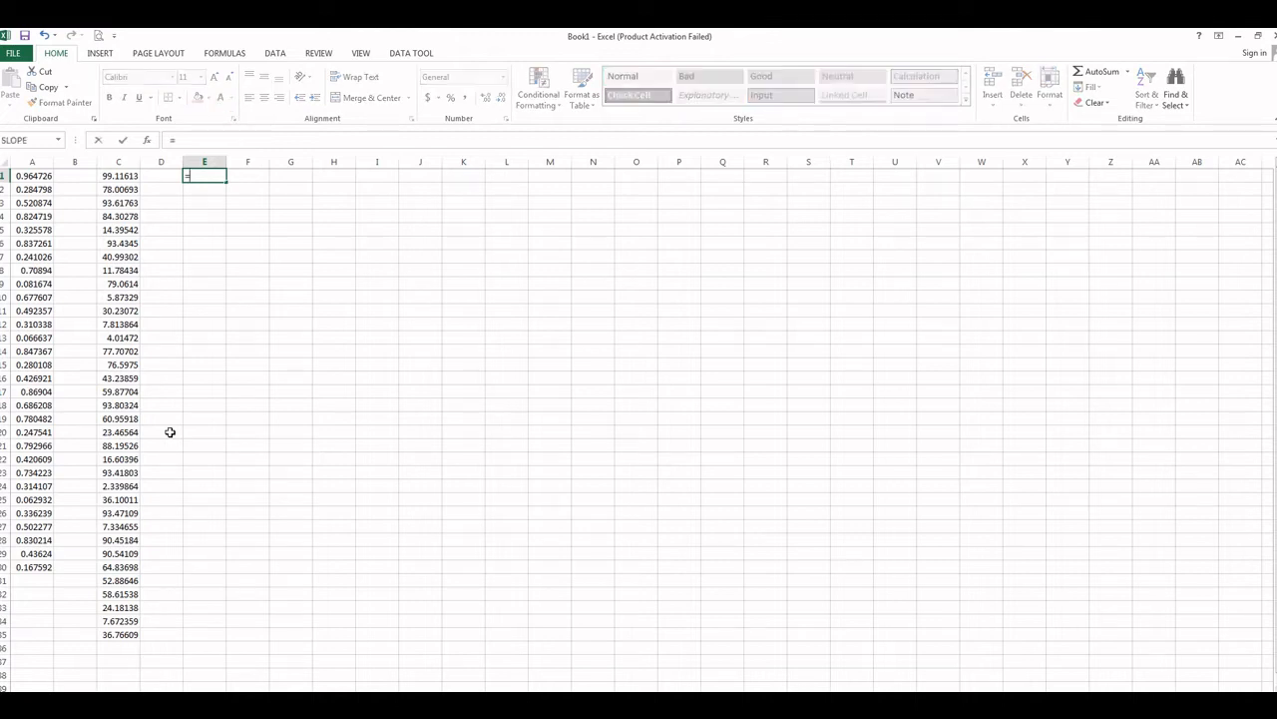
type("RAND")
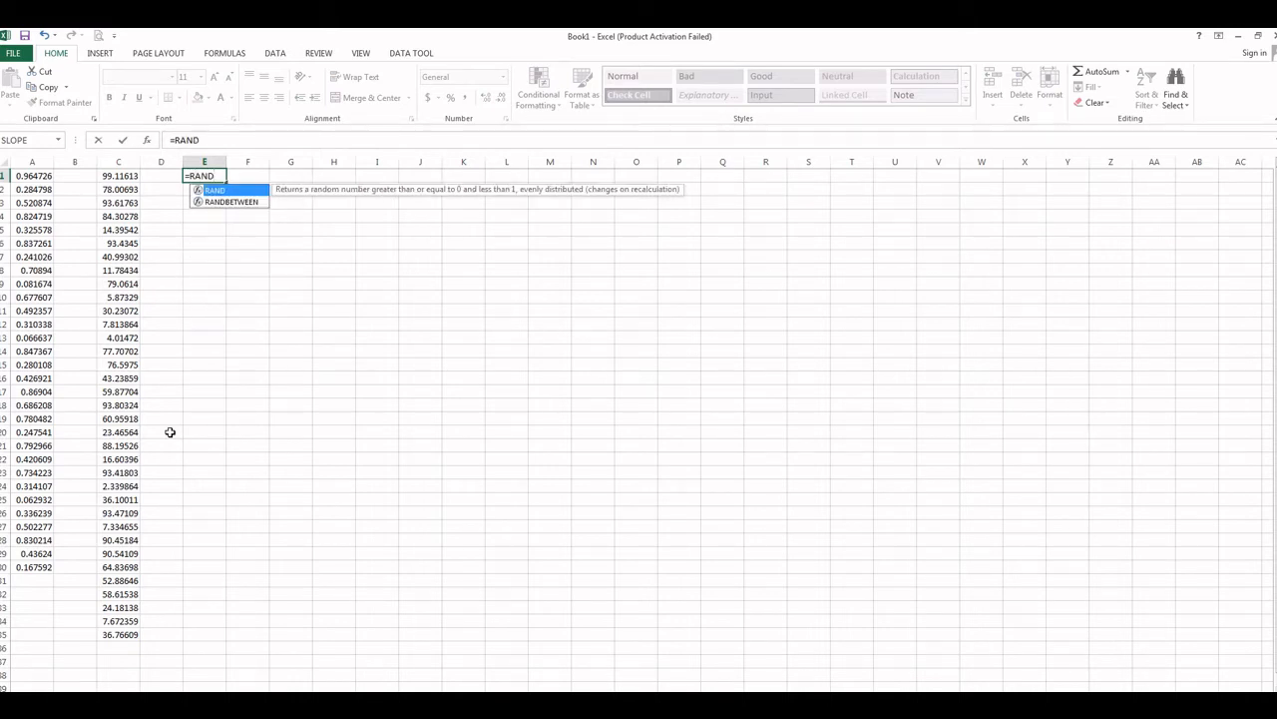
type("()")
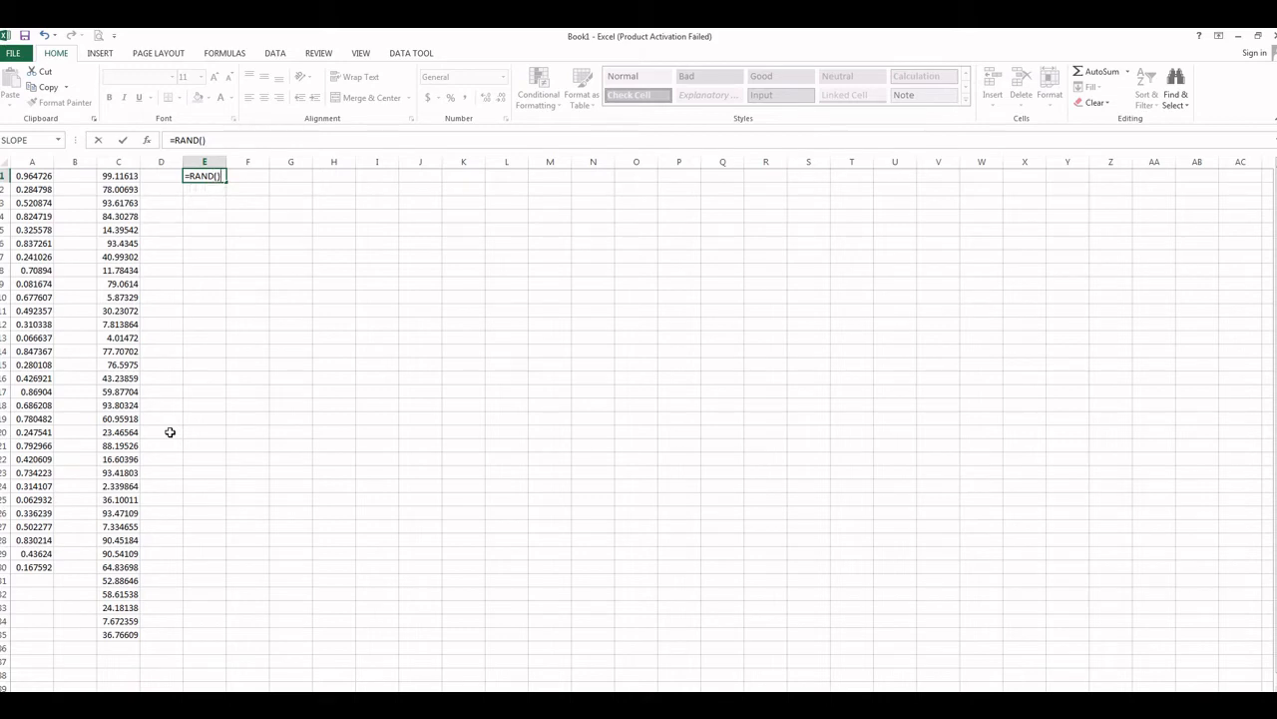
type("*50")
key("Return")
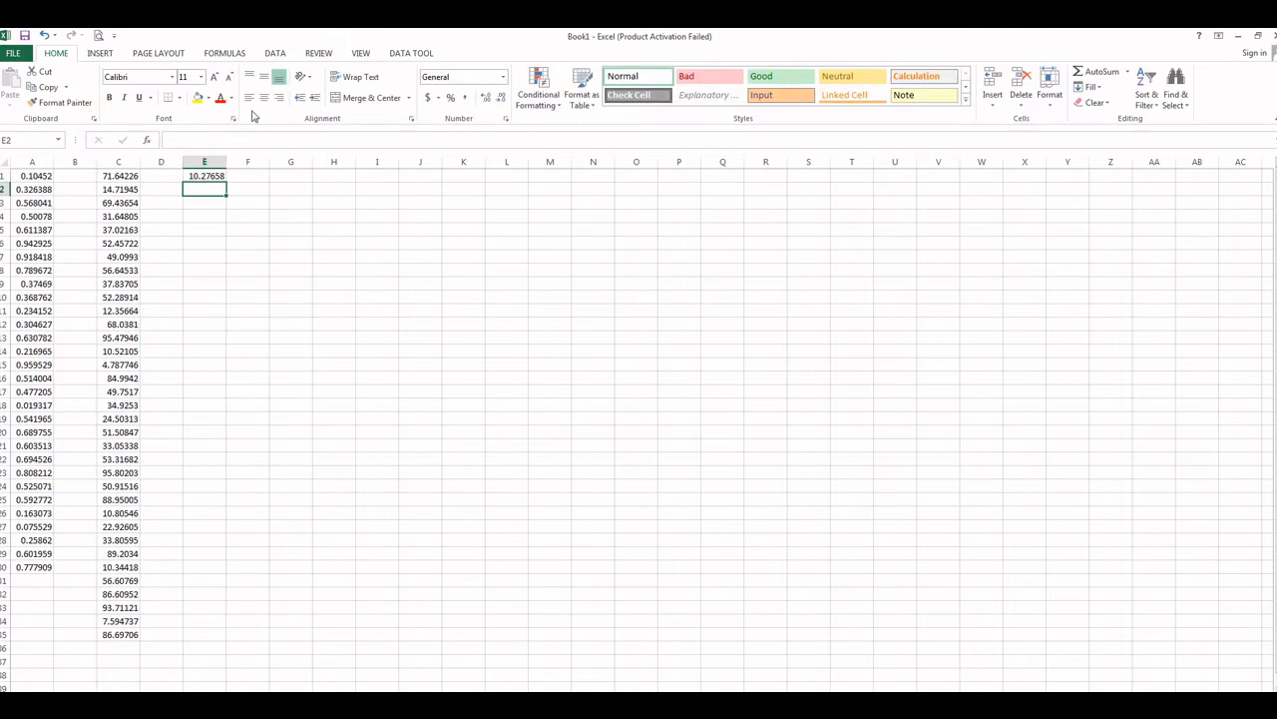
left_click(214, 175)
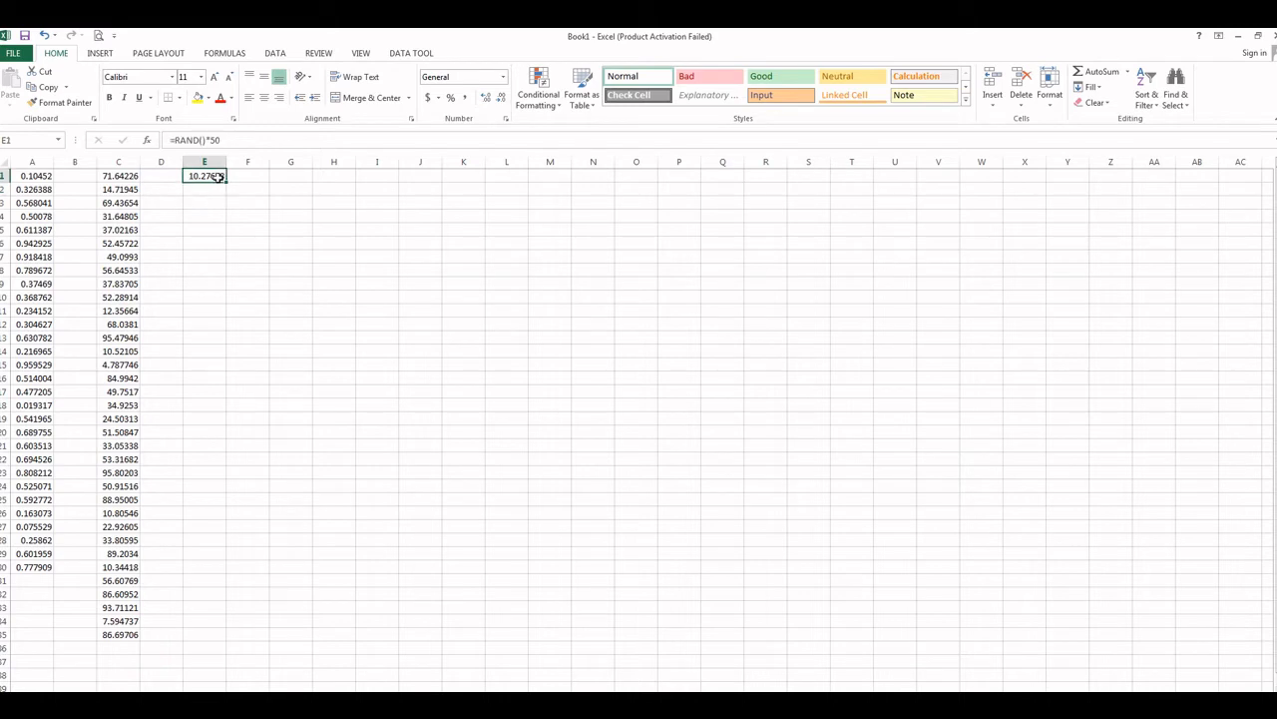
left_click_drag(227, 183, 226, 635)
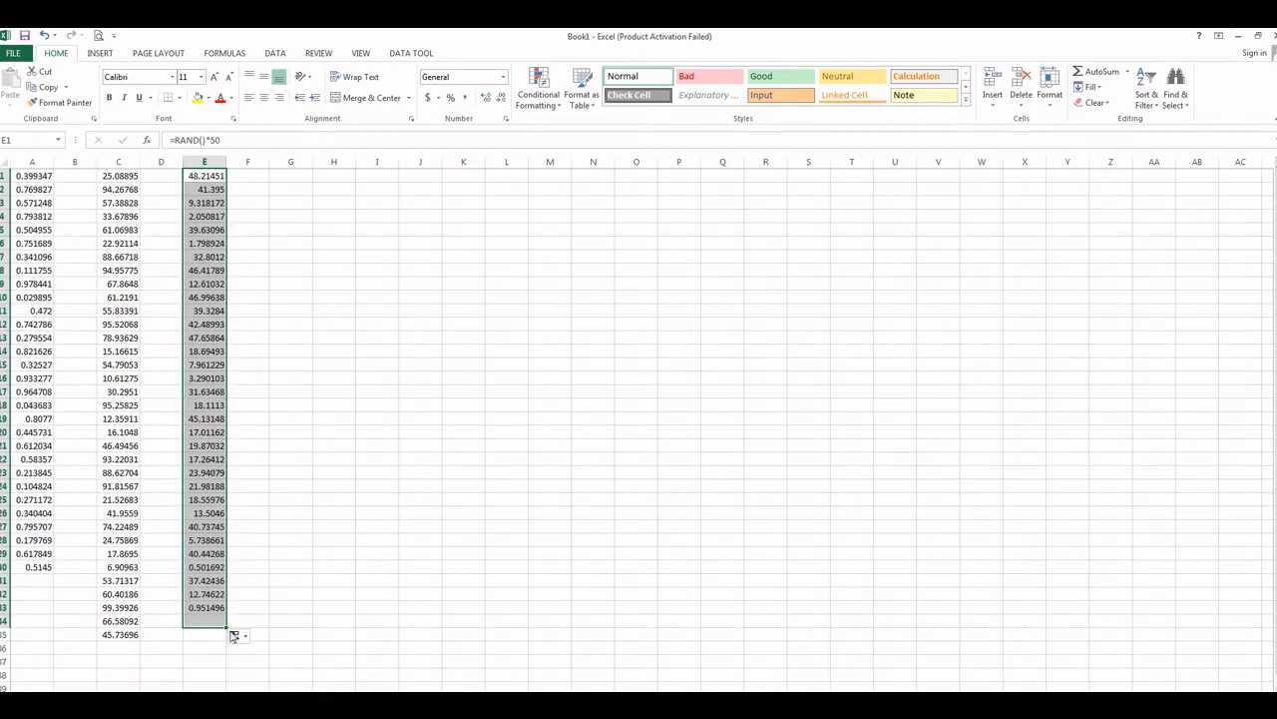
Enter the formula =INT(RAND()*200) in cell G1 to generate a random whole number below 200.
left_click(297, 179)
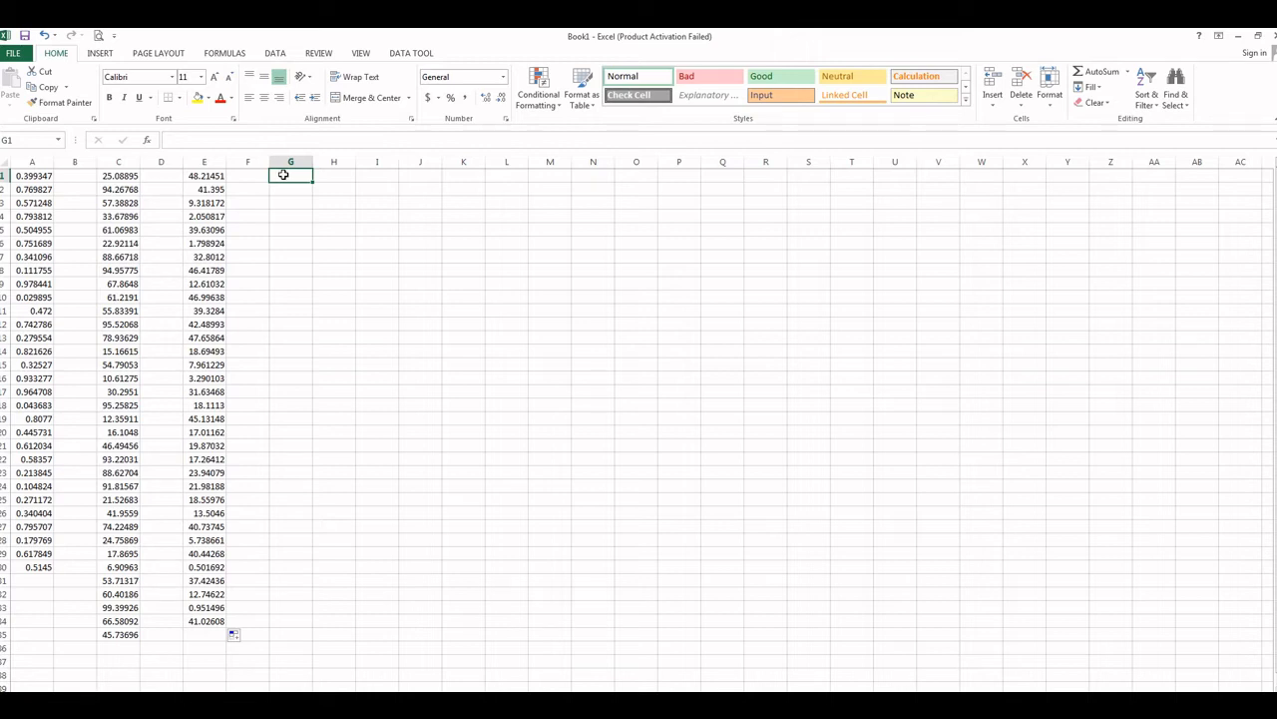
type("=RAND")
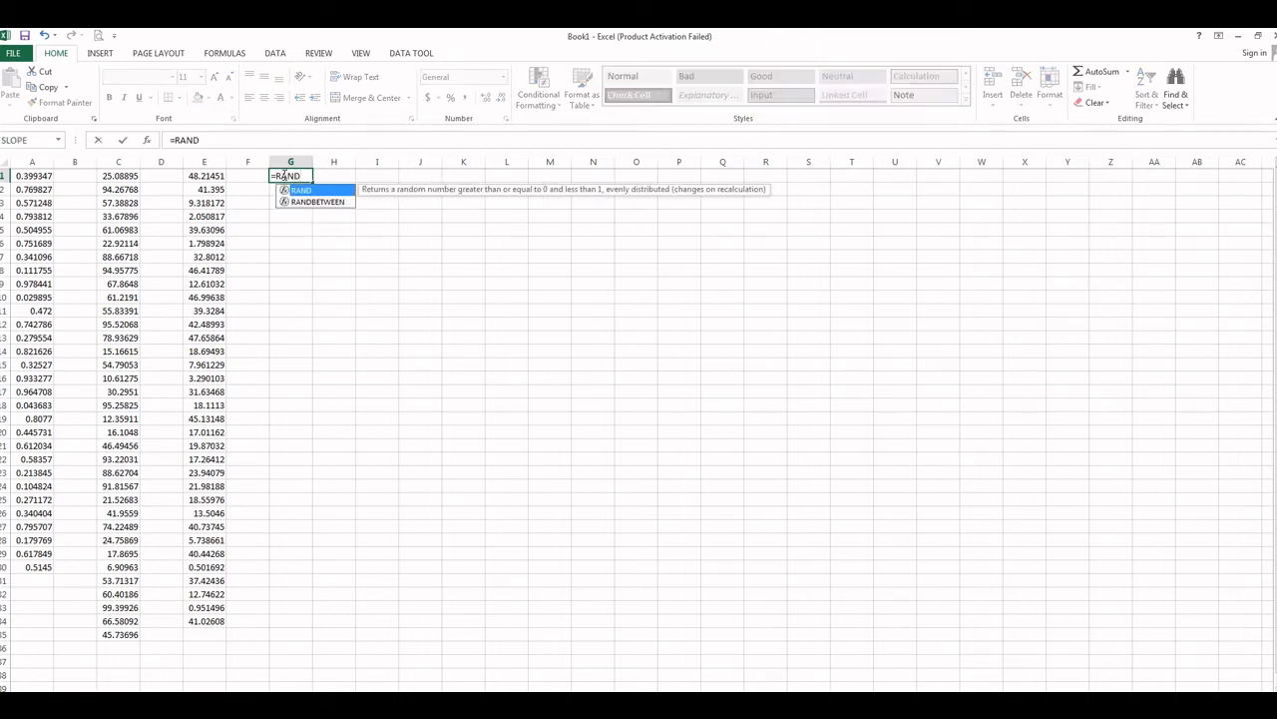
key("BackSpace")
key("BackSpace")
key("BackSpace")
key("BackSpace")
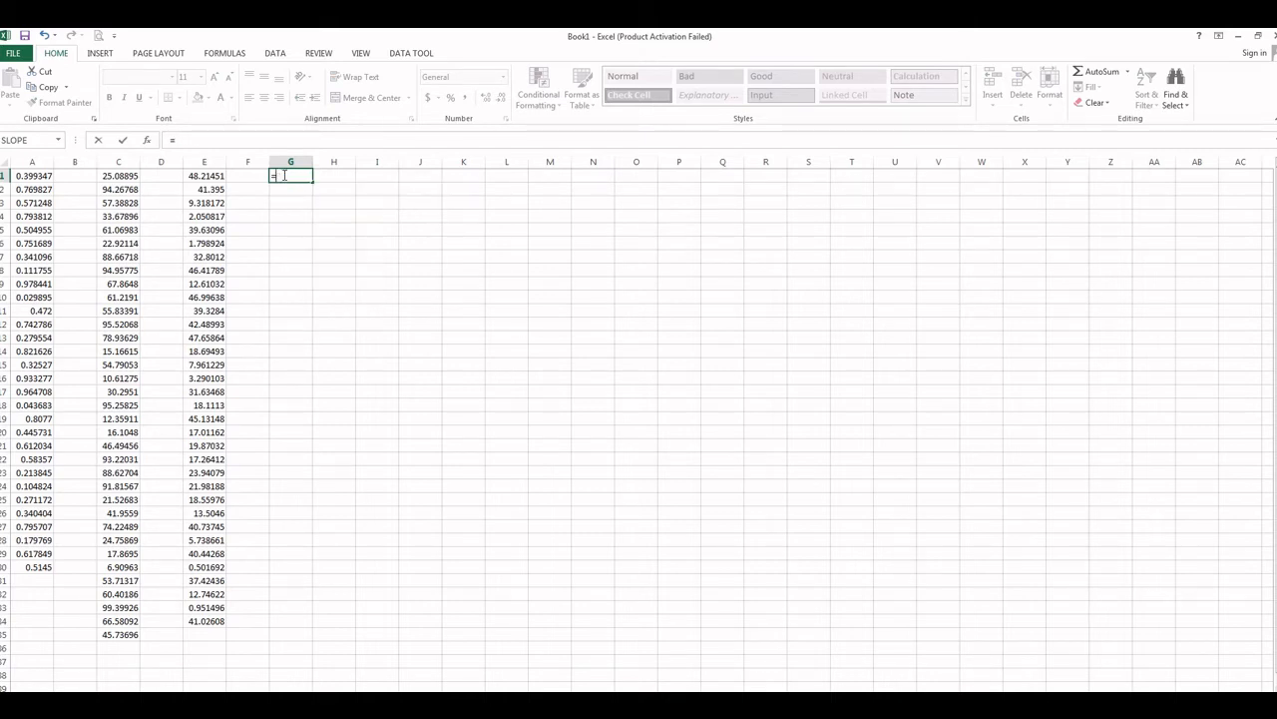
type("INT")
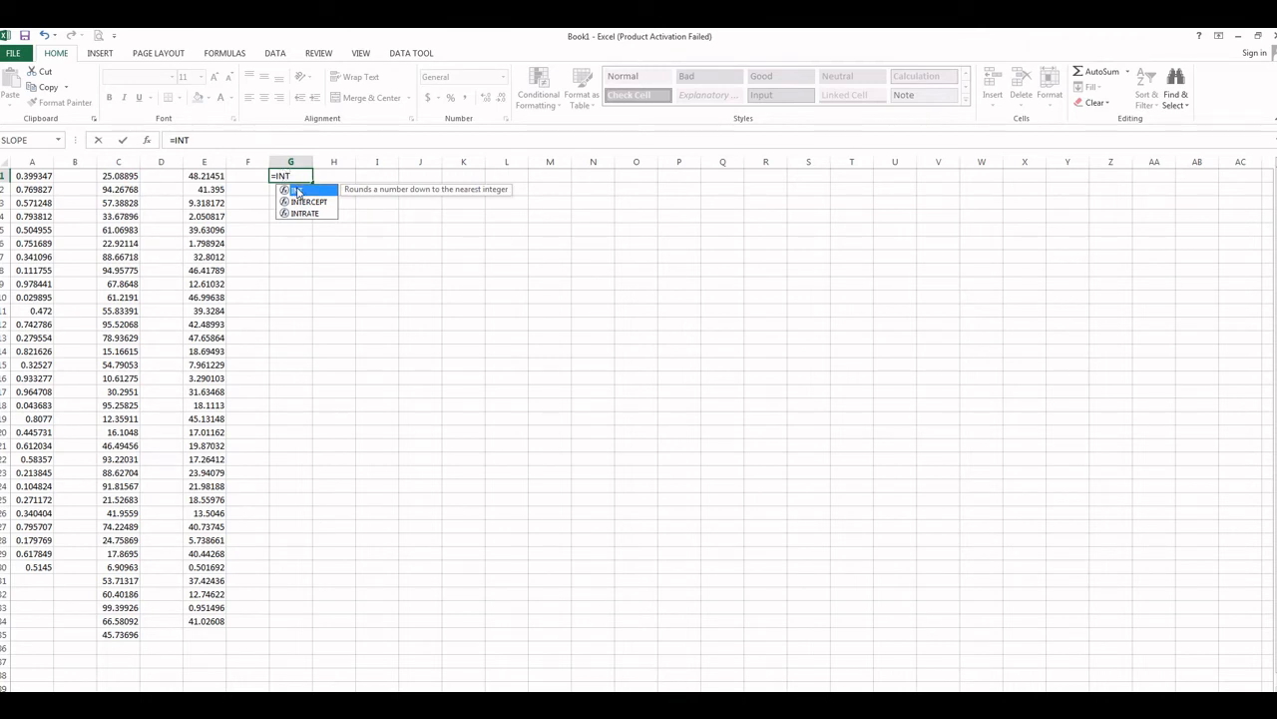
double_click(297, 191)
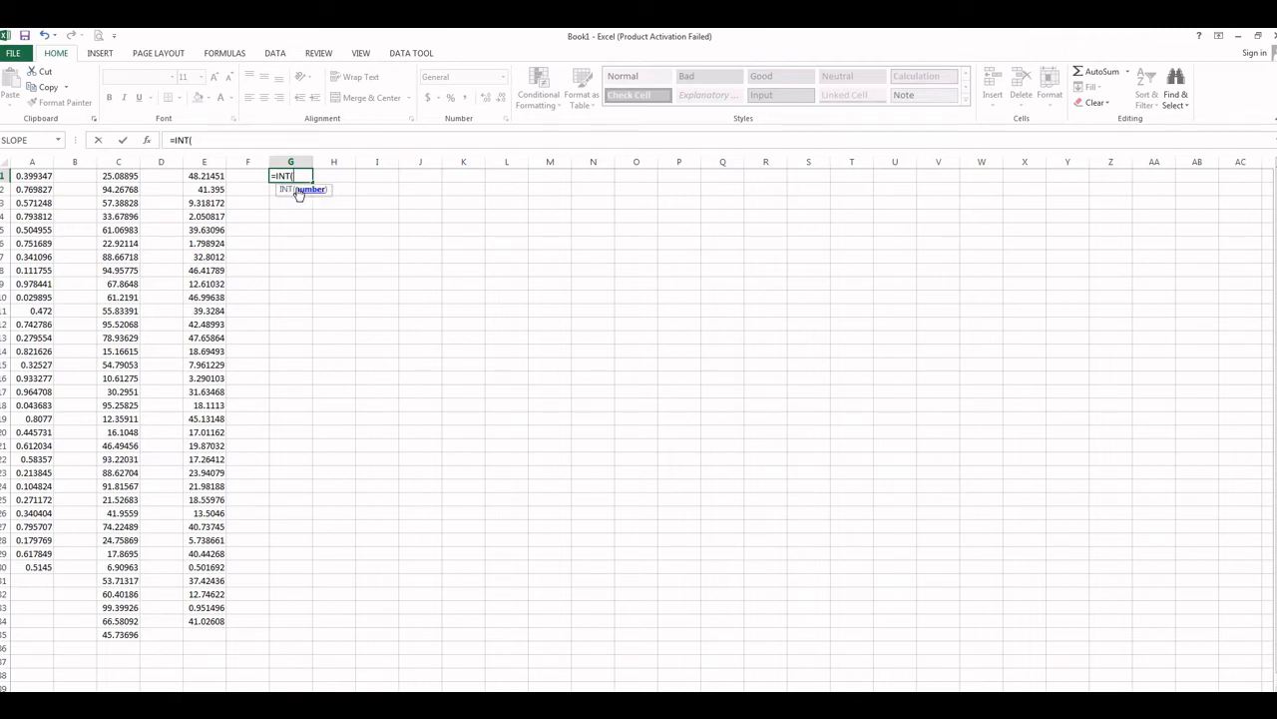
type("RAN")
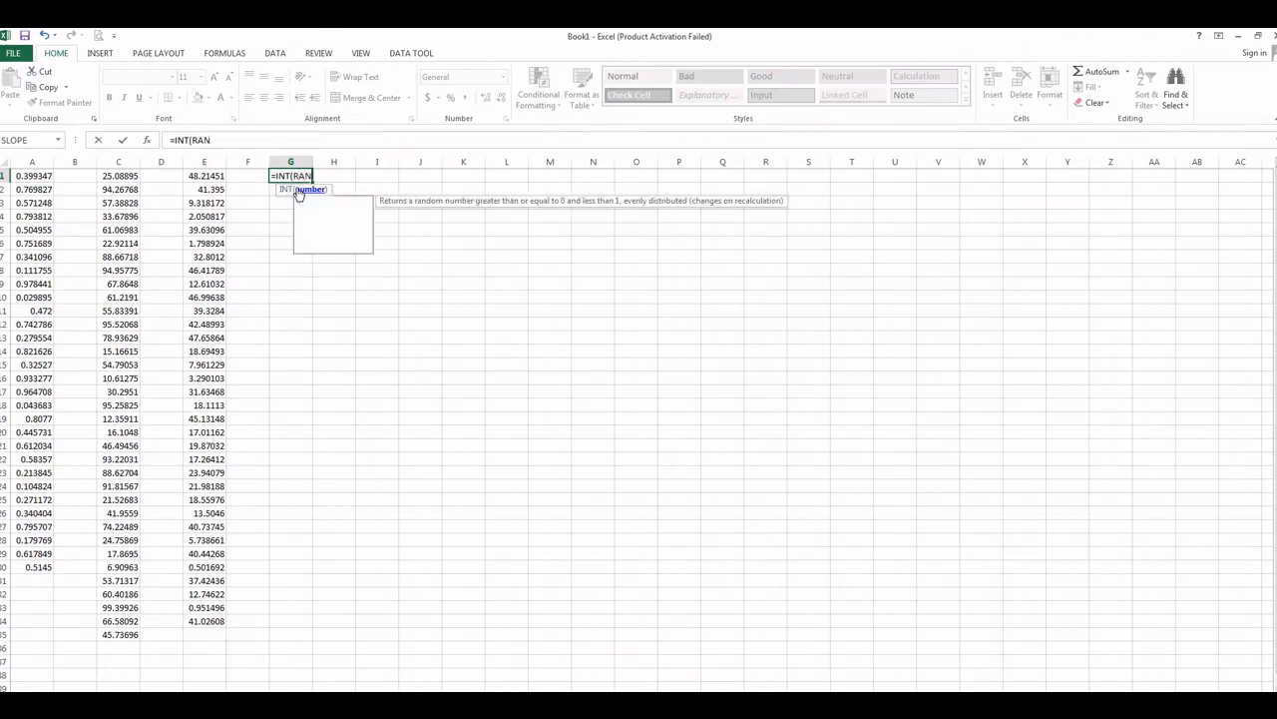
type("D()")
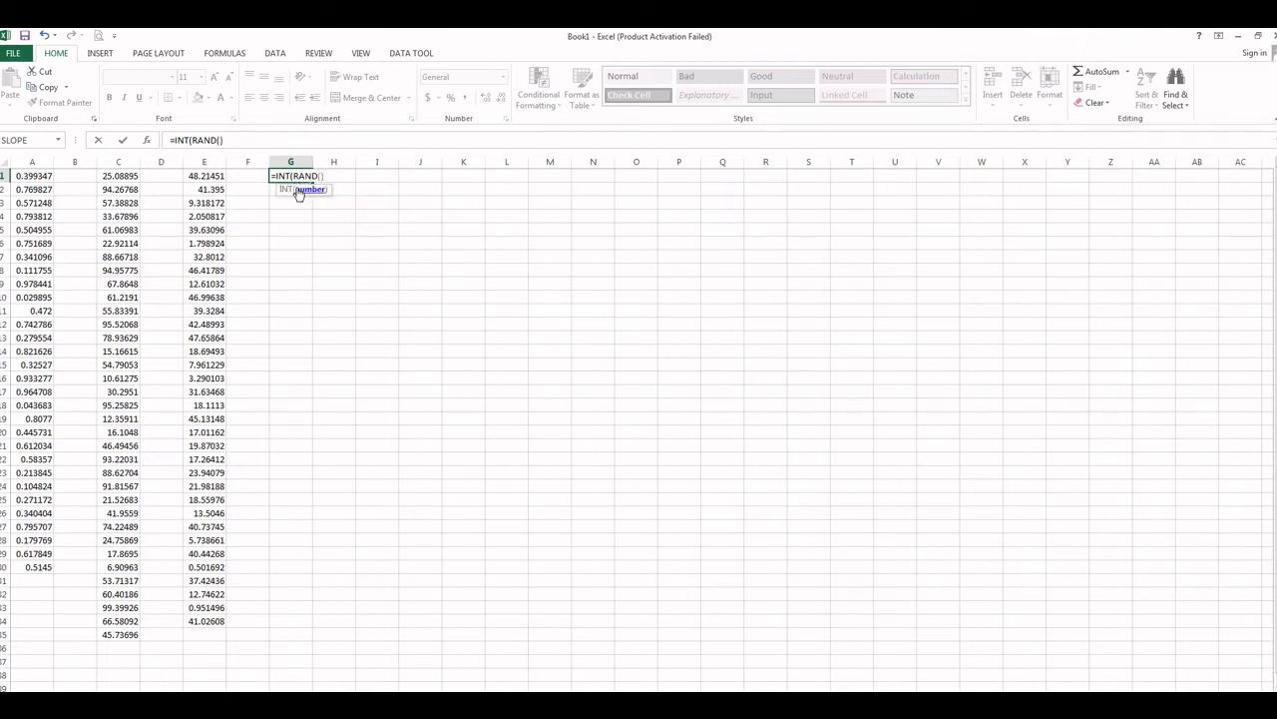
type("*200")
key("Return")
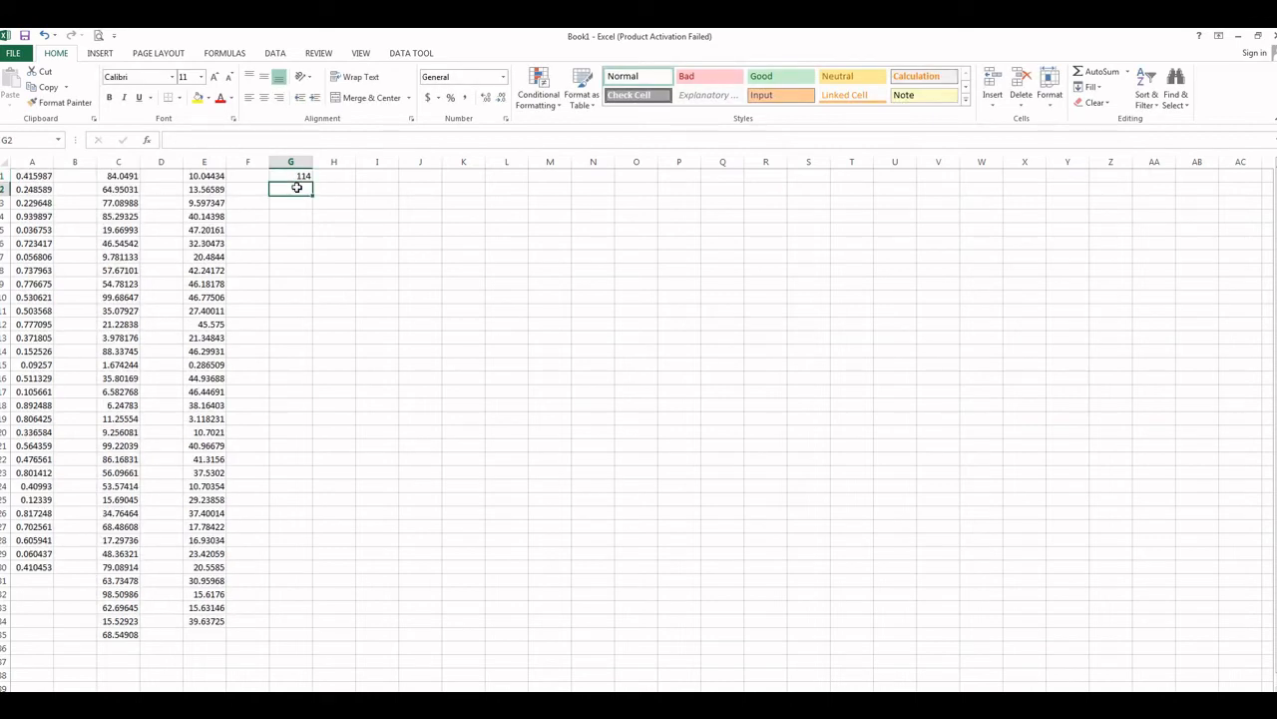
Fill the INT formula from cell G1 down the column to cell G37.
left_click(307, 177)
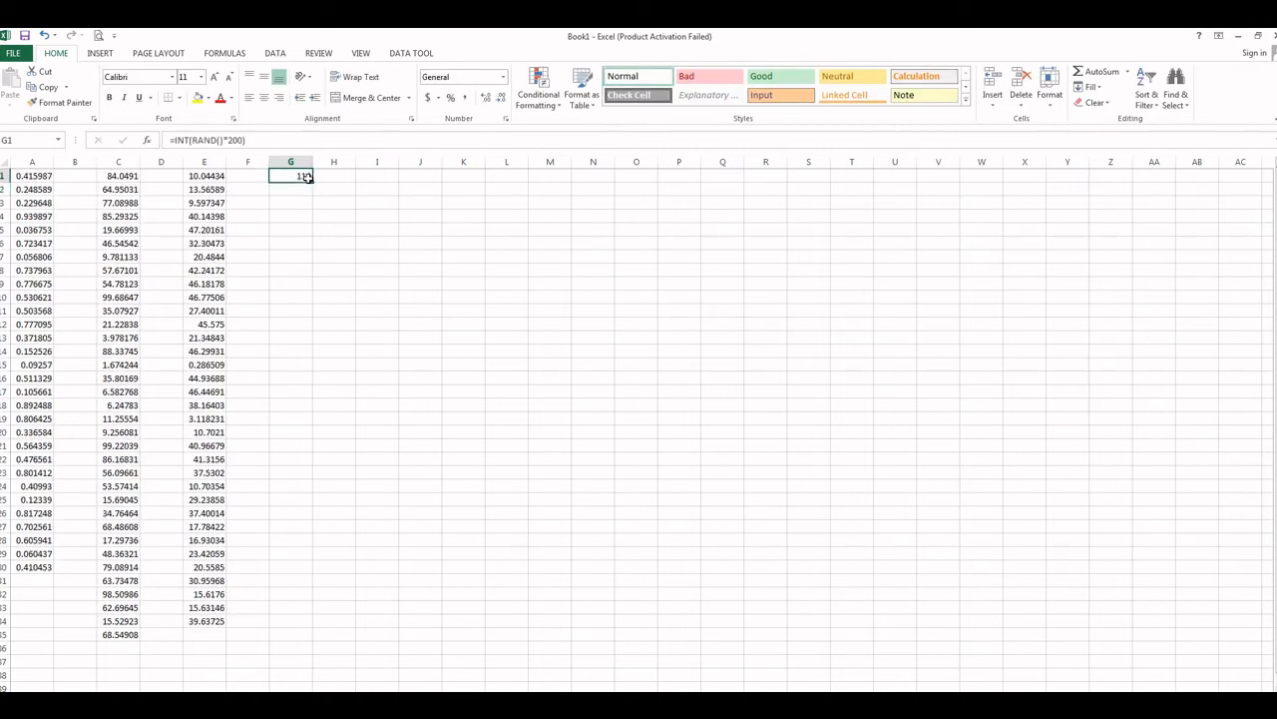
left_click_drag(308, 177, 286, 661)
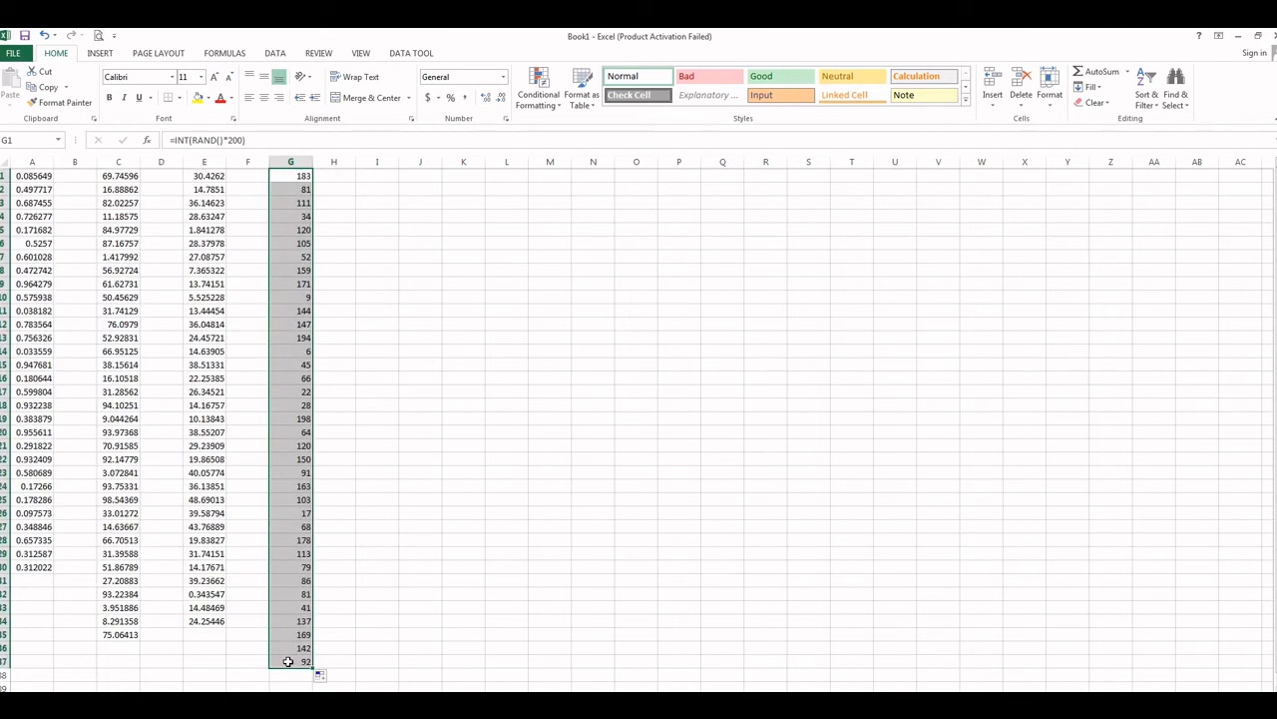
Enter the formula =RANDBETWEEN(-2,2) in cell I1 to generate a random whole number from -2 to 2.
left_click(383, 176)
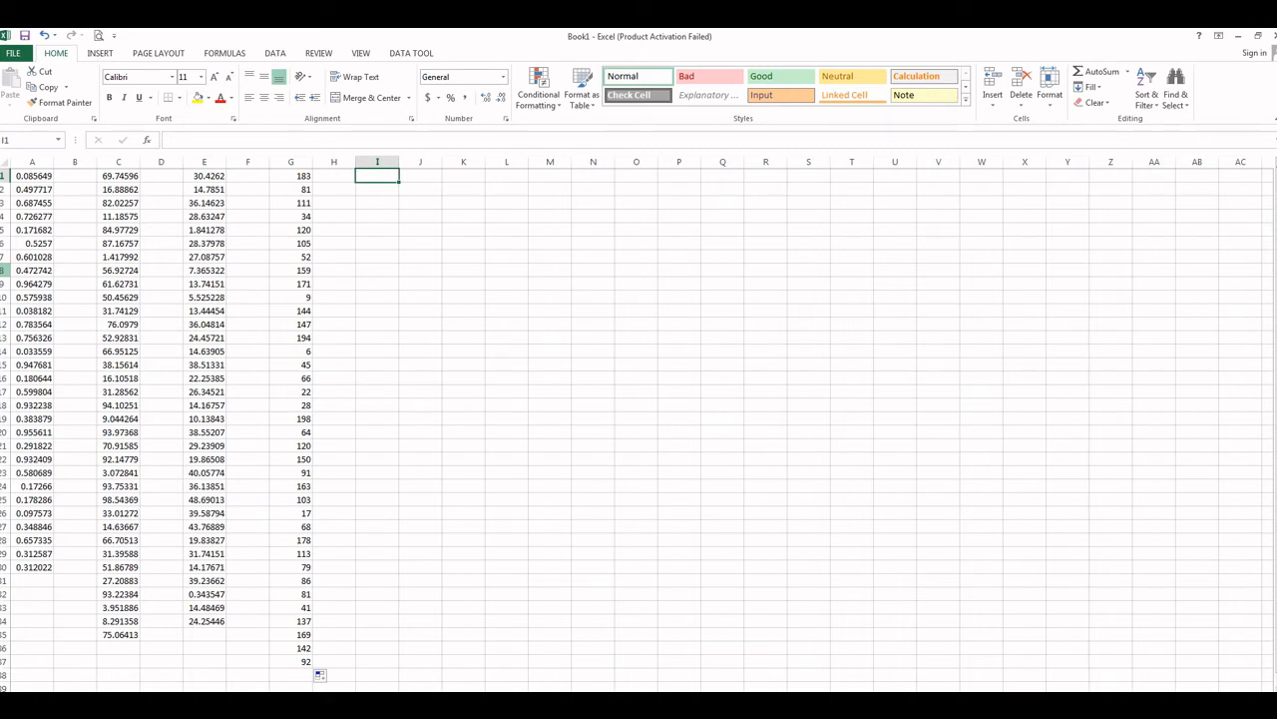
type("=R")
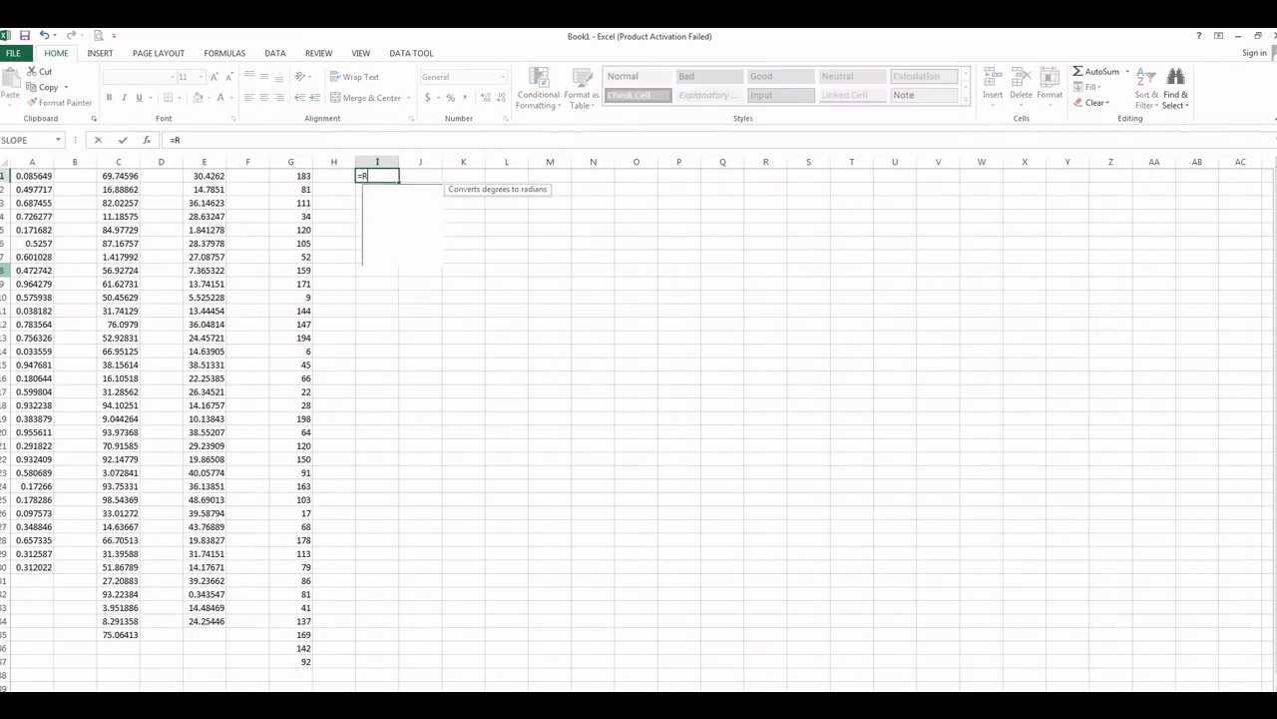
type("AND")
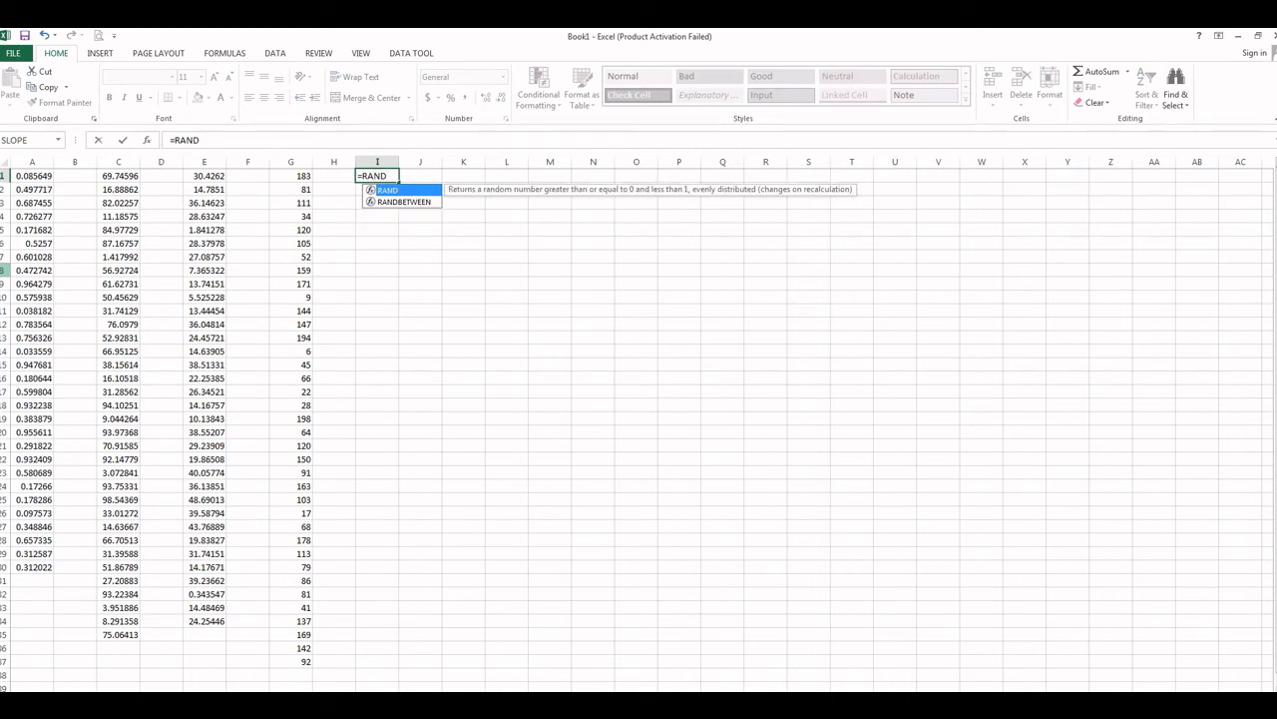
type("BETWE")
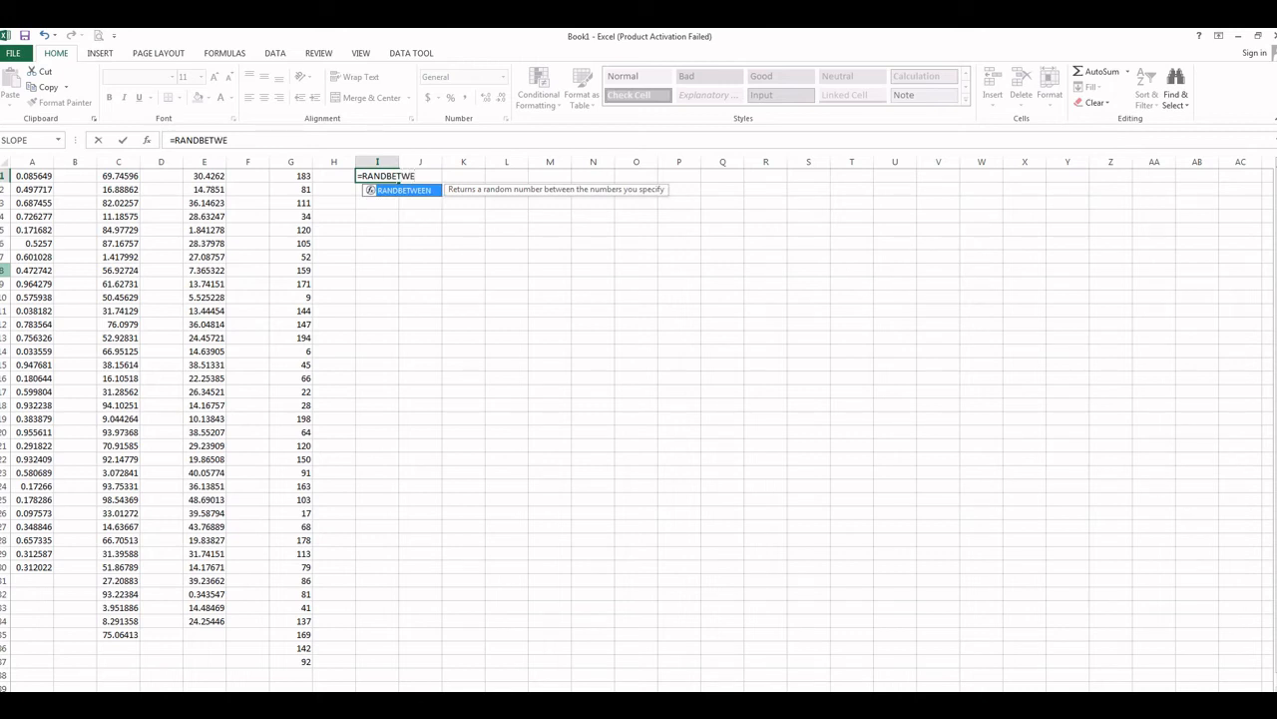
double_click(399, 190)
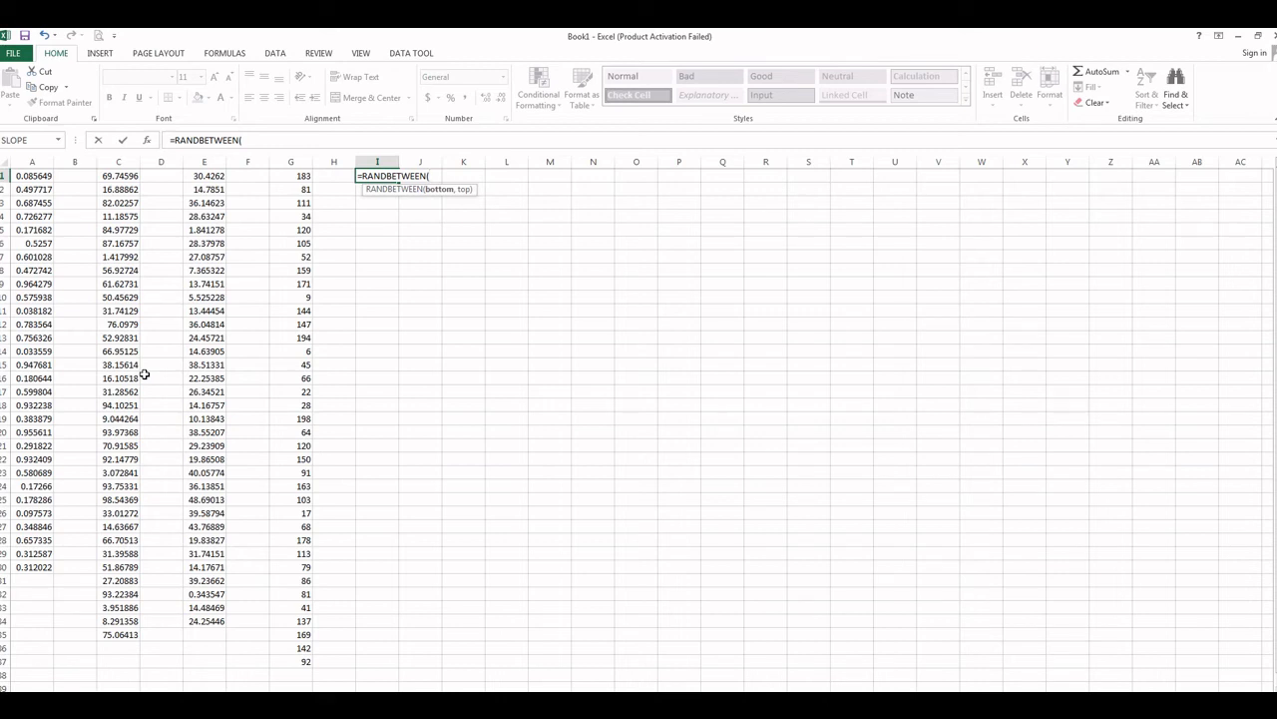
type("-2,2")
type(")")
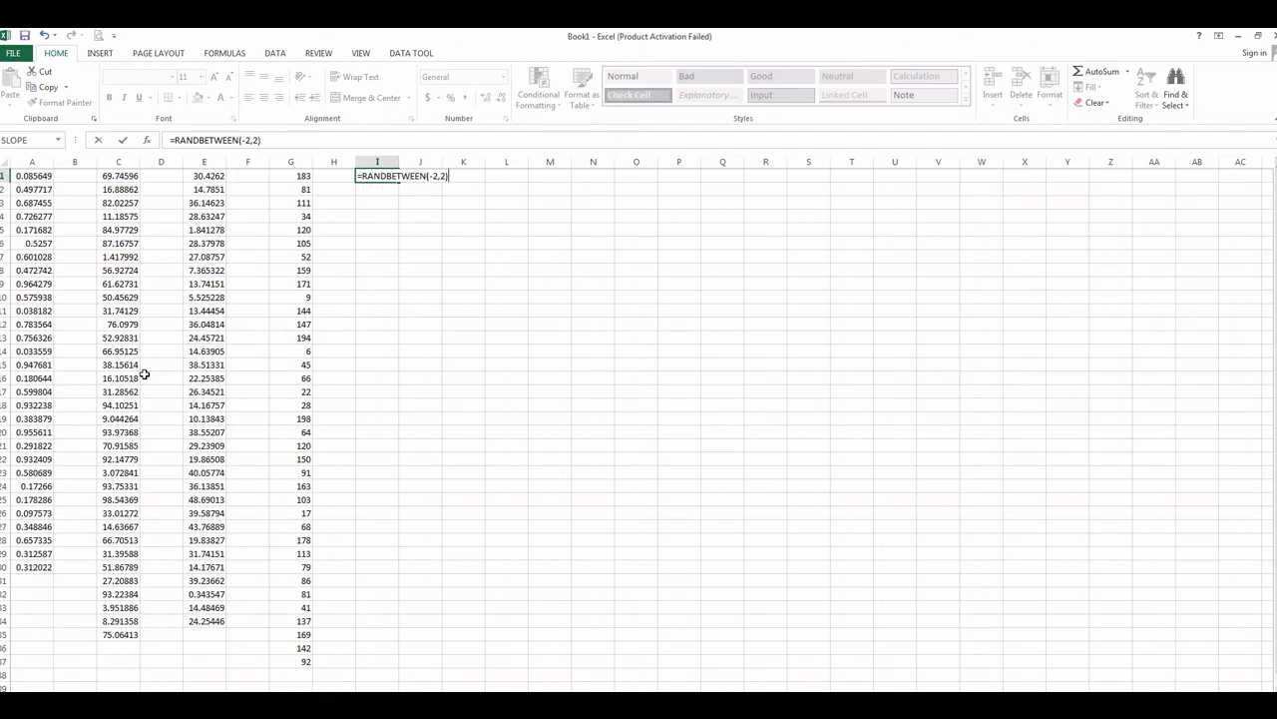
key("Return")
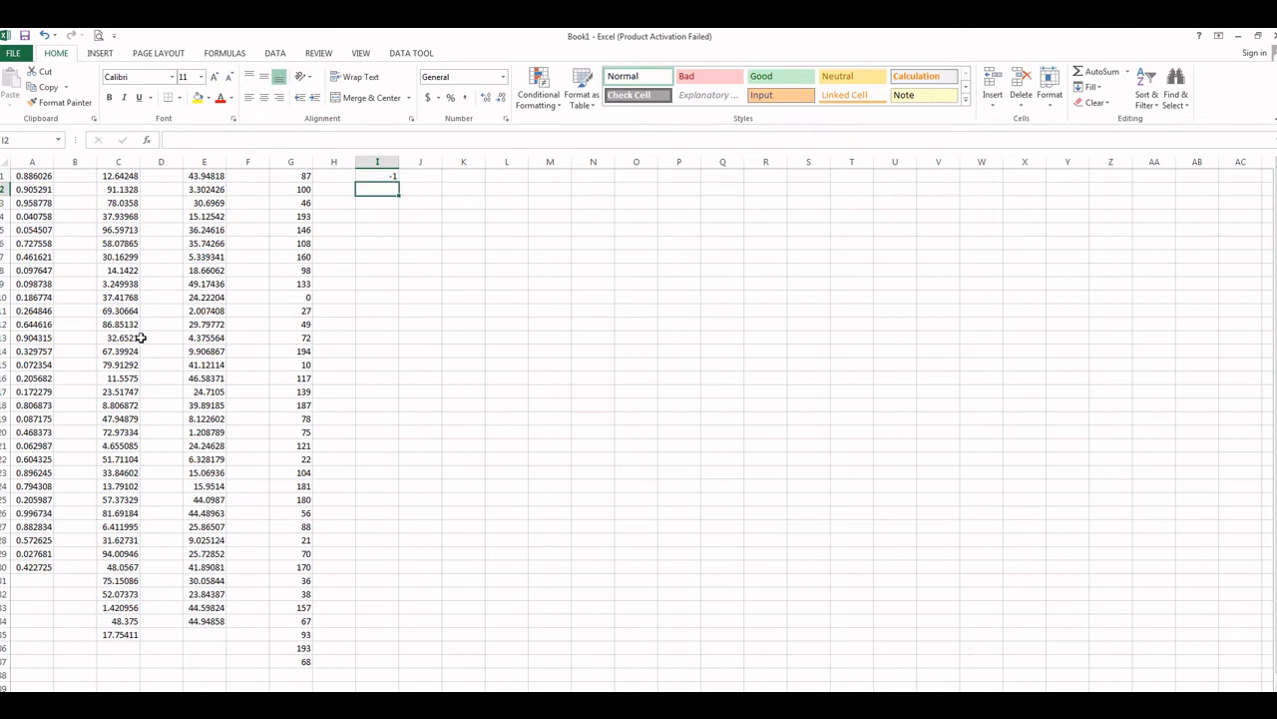
Fill the RANDBETWEEN formula from cell I1 down the column to cell I25.
left_click(377, 174)
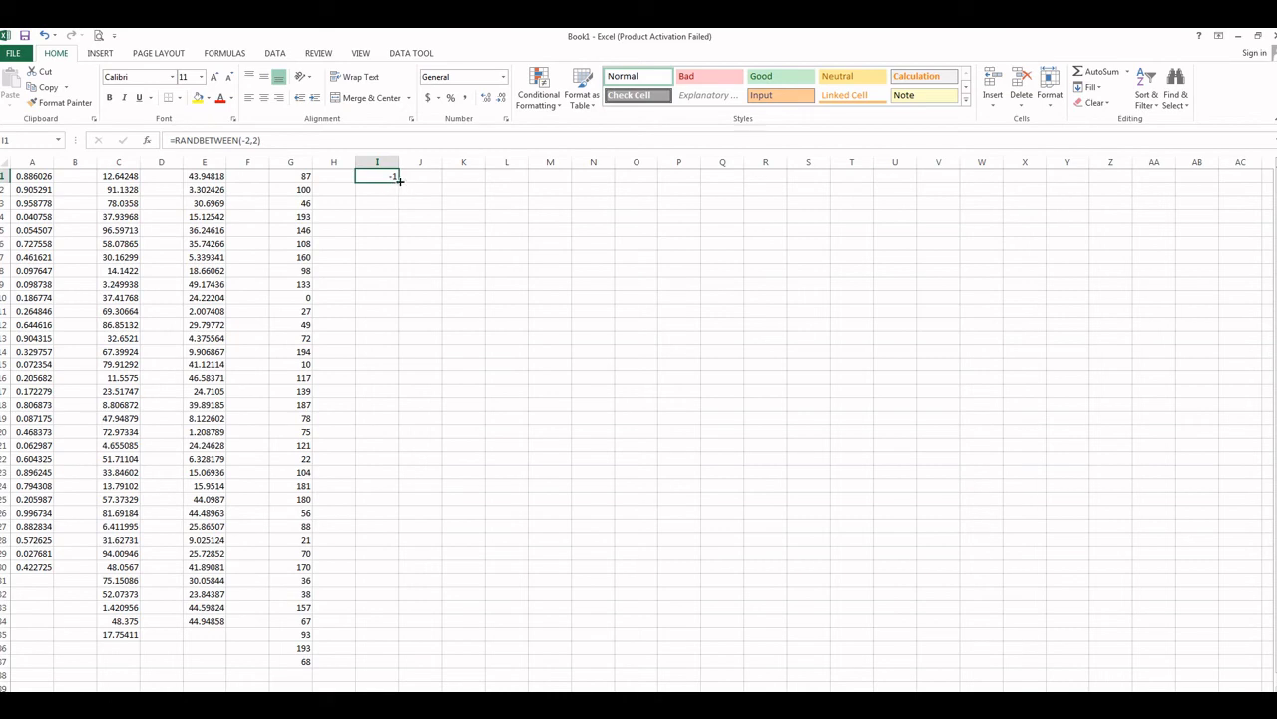
left_click_drag(399, 181, 382, 390)
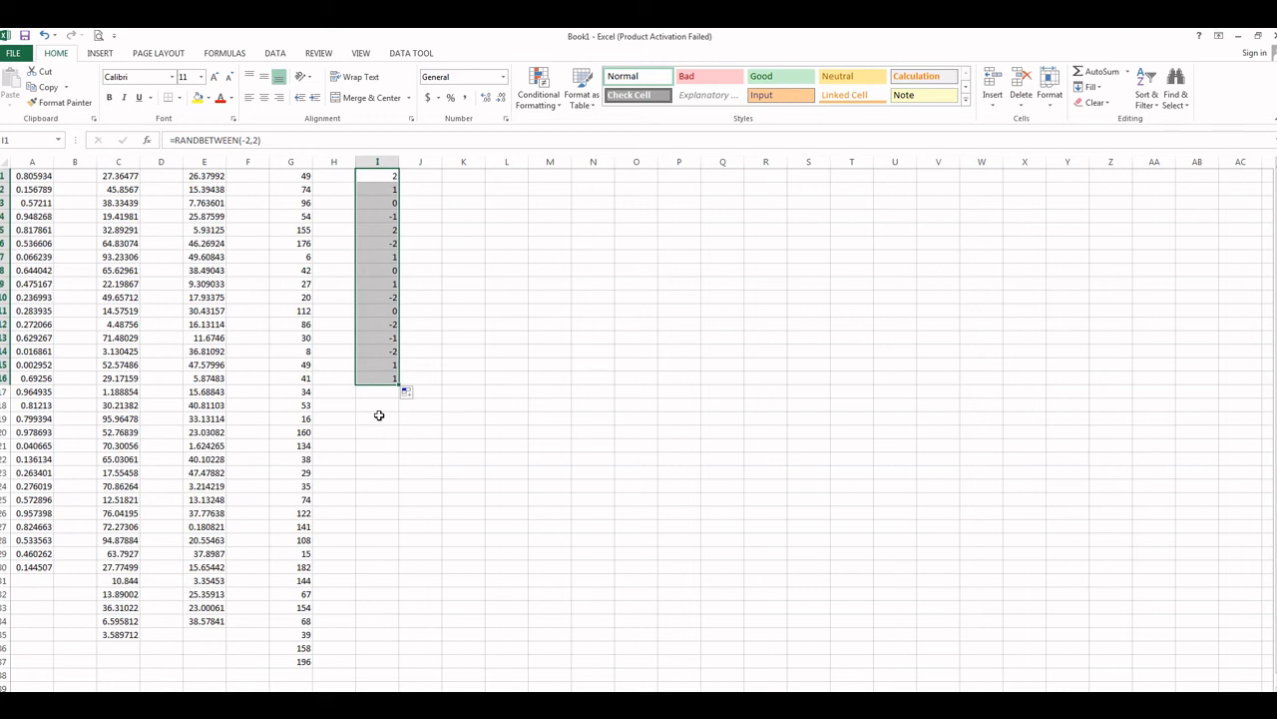
left_click(376, 367)
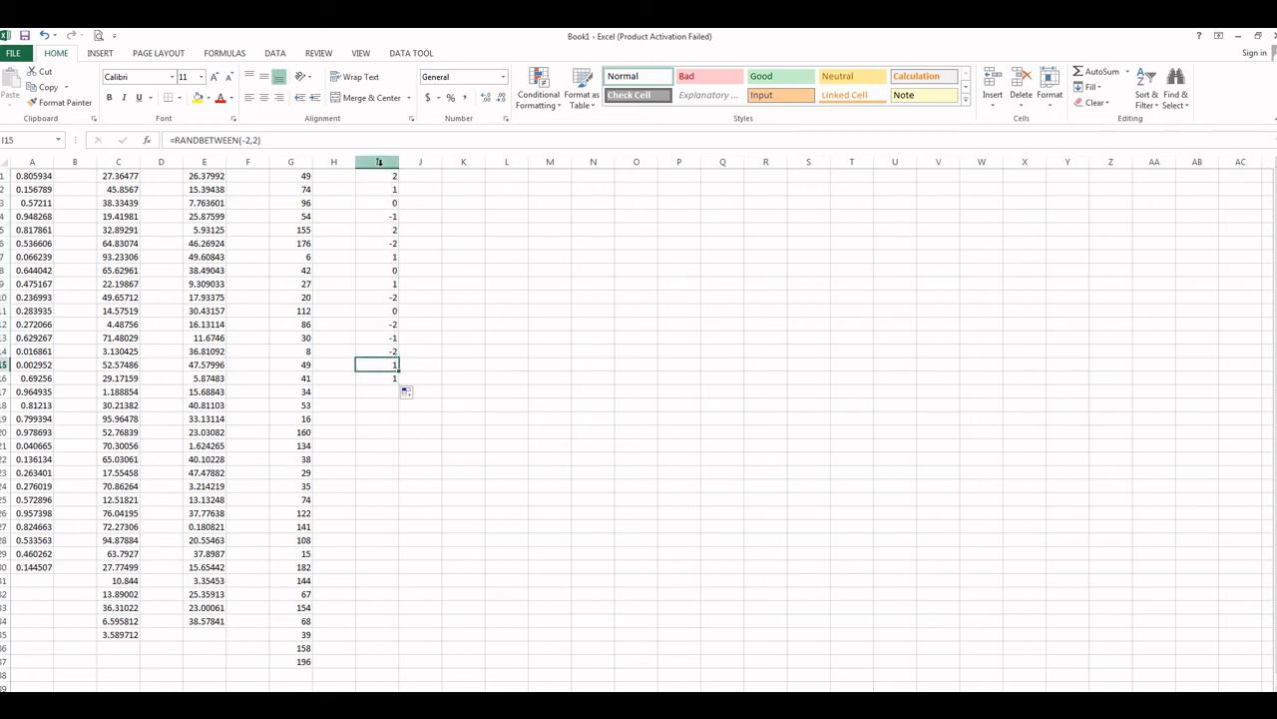
left_click_drag(383, 177, 402, 502)
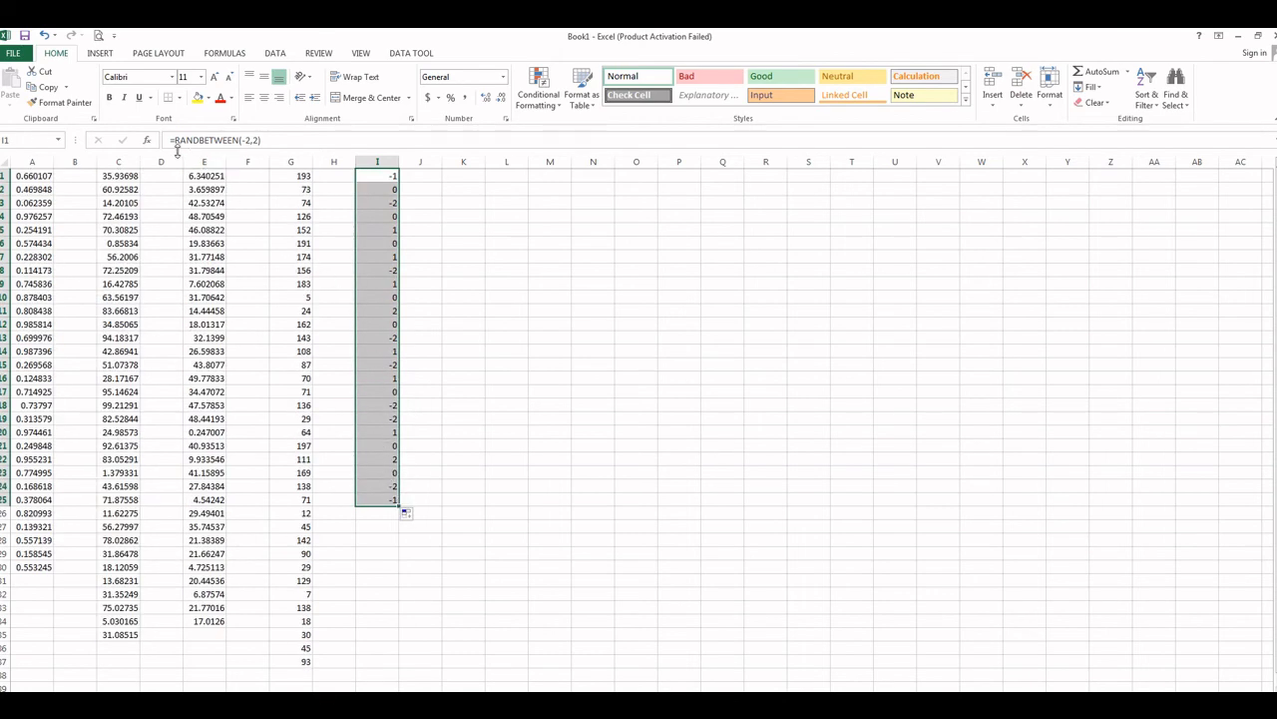